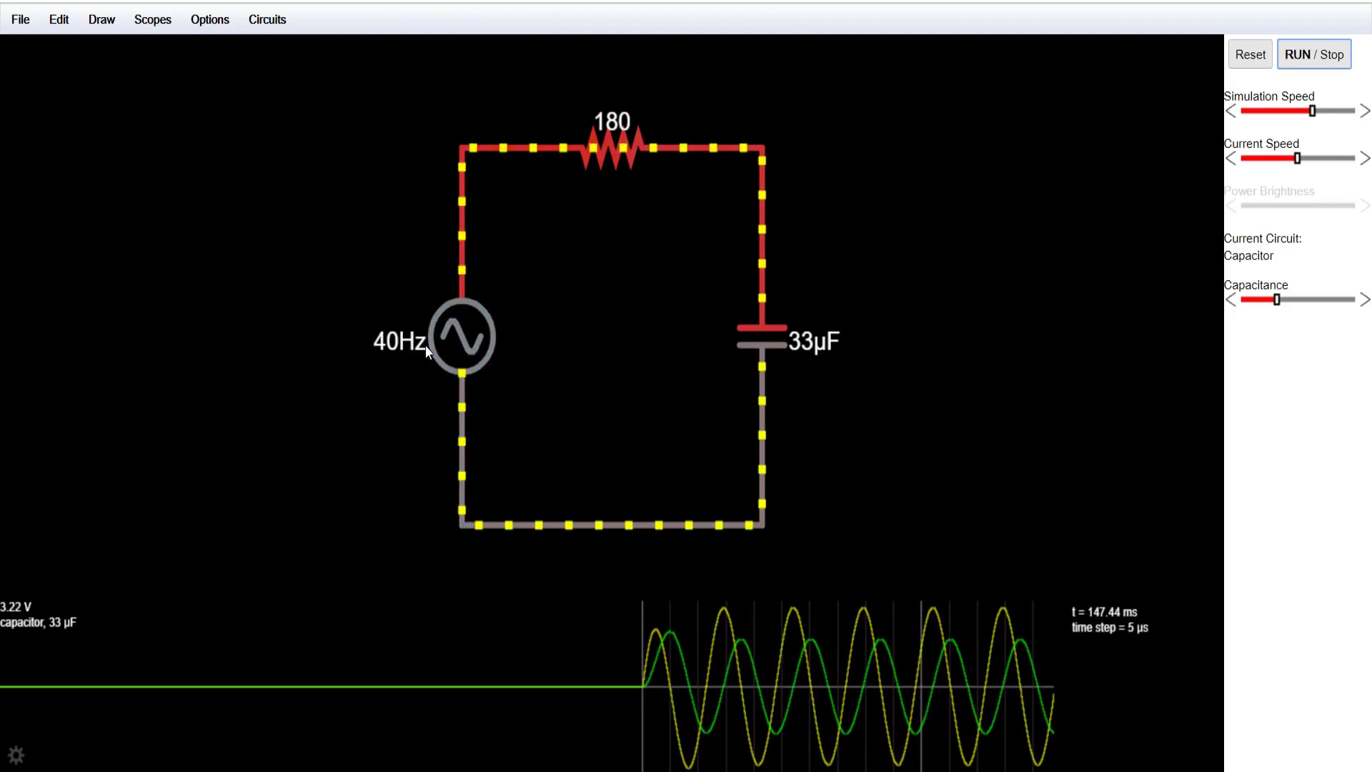
# Inspect the AC source's readings and properties, and the capacitor's voltage and current traces on the scope
pyautogui.moveTo(448, 358)
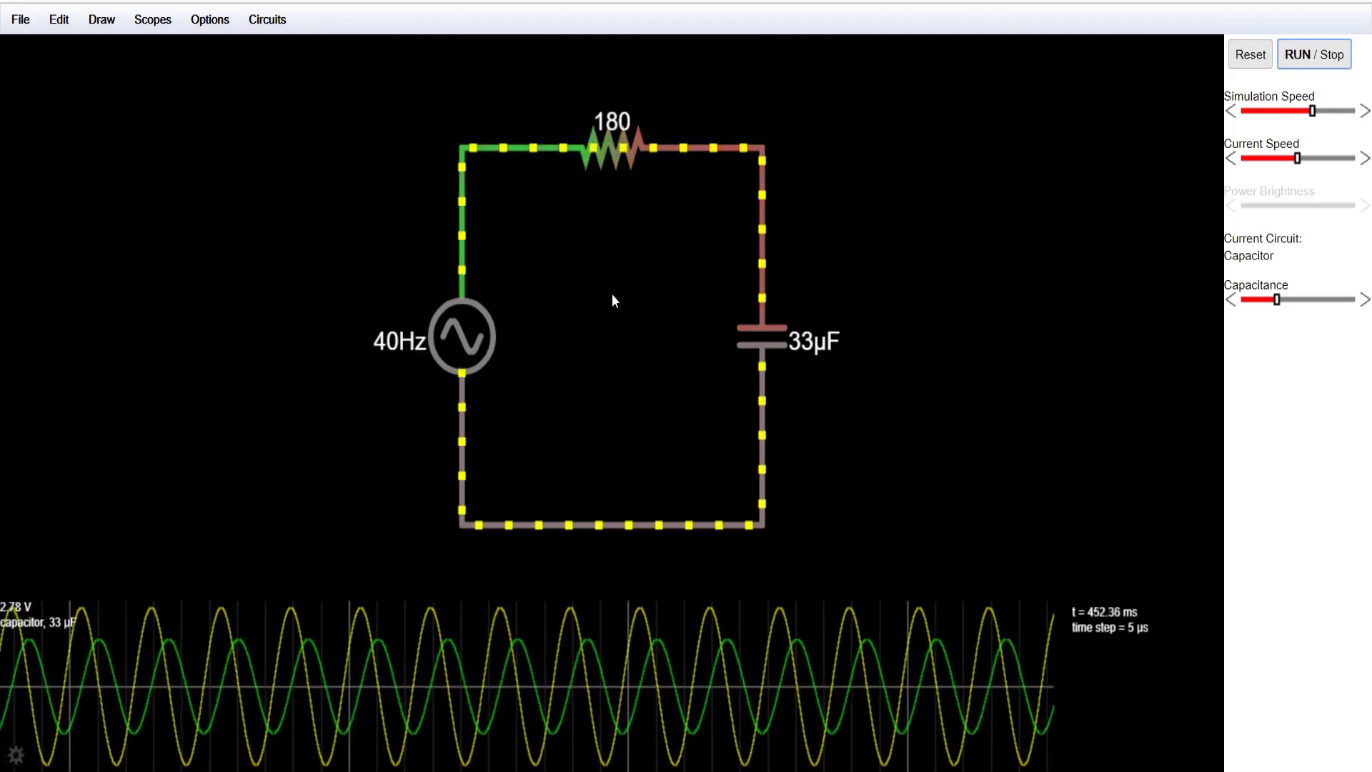
pyautogui.moveTo(478, 321)
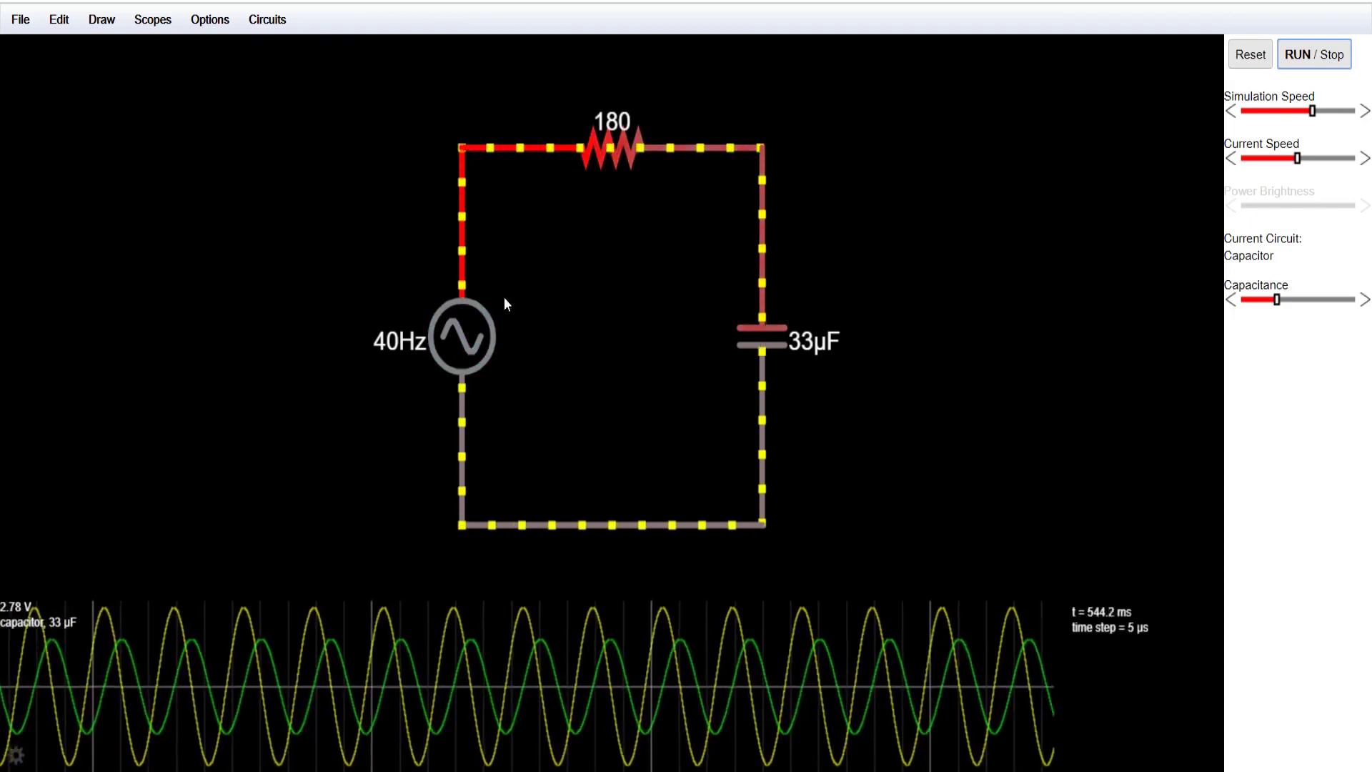
pyautogui.moveTo(492, 355)
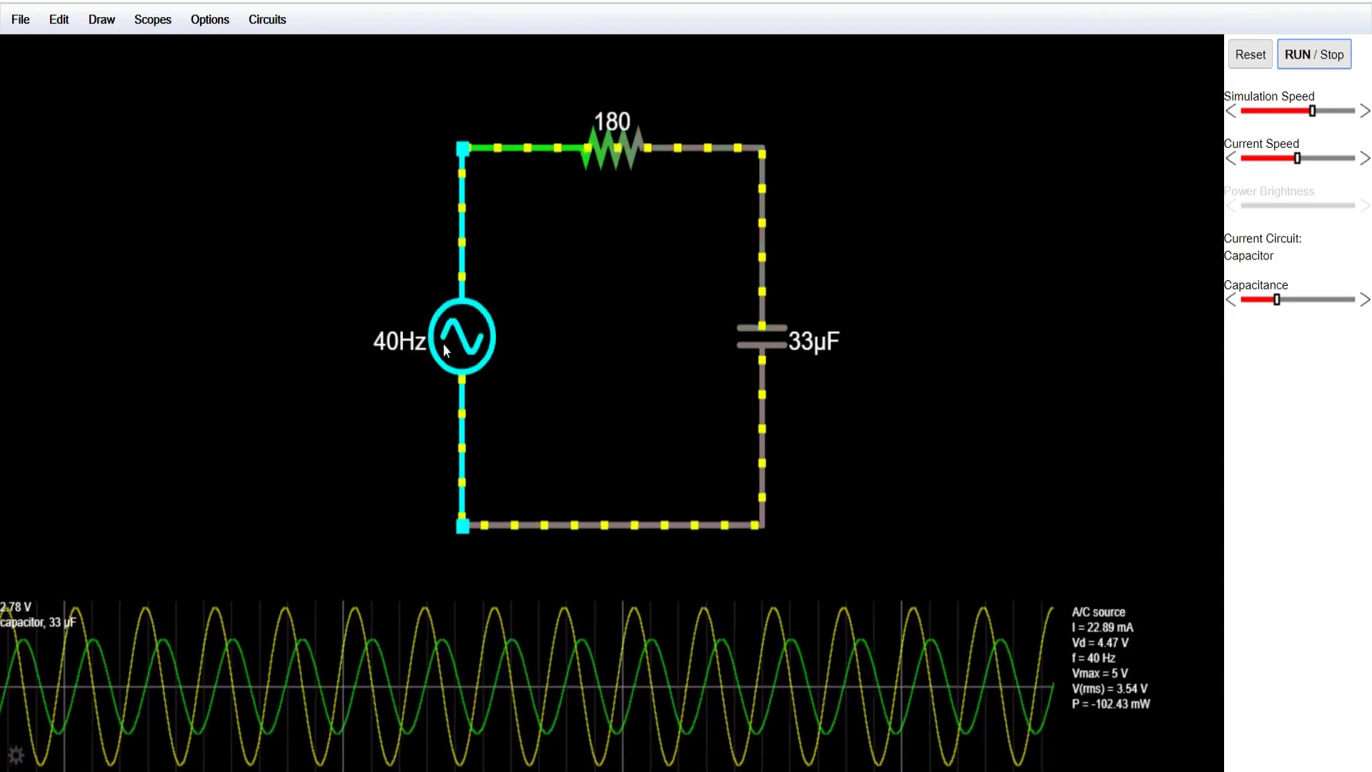
pyautogui.moveTo(820, 689)
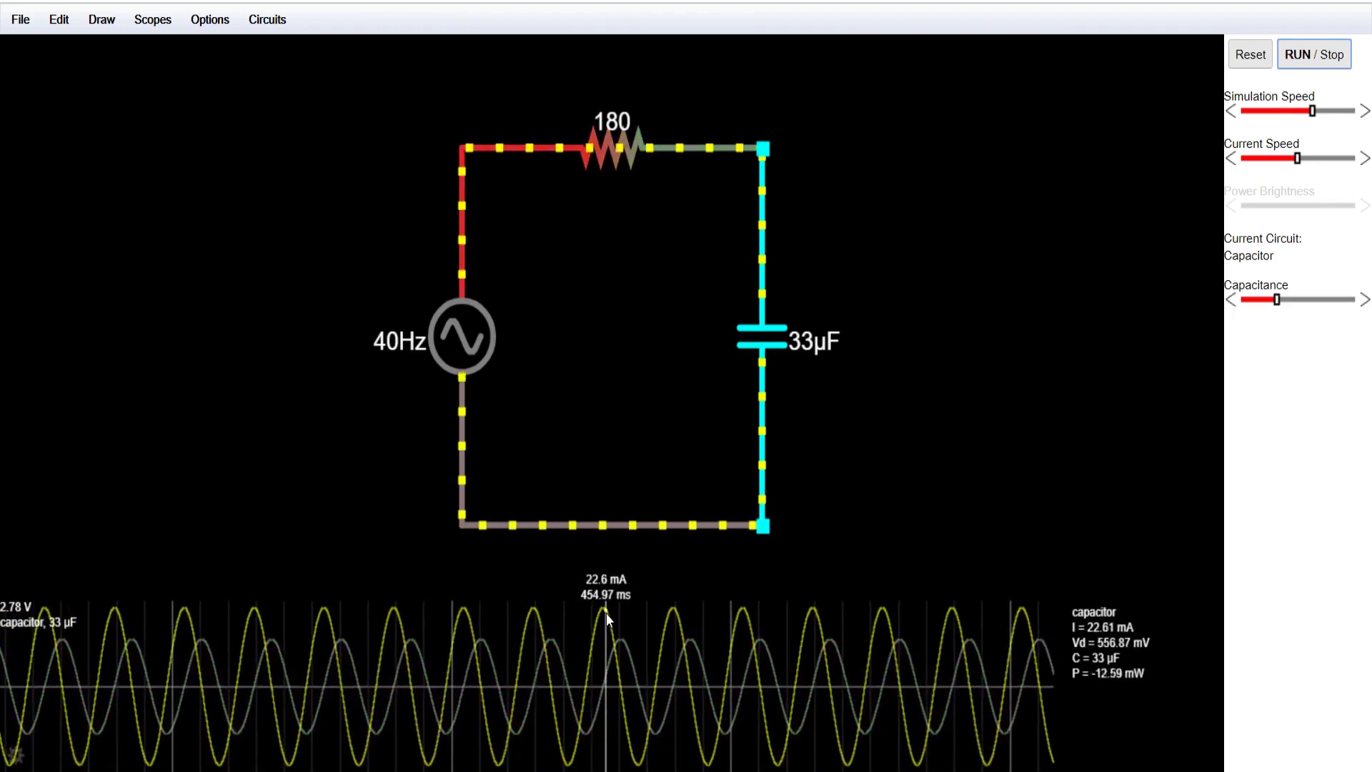
pyautogui.doubleClick(463, 346)
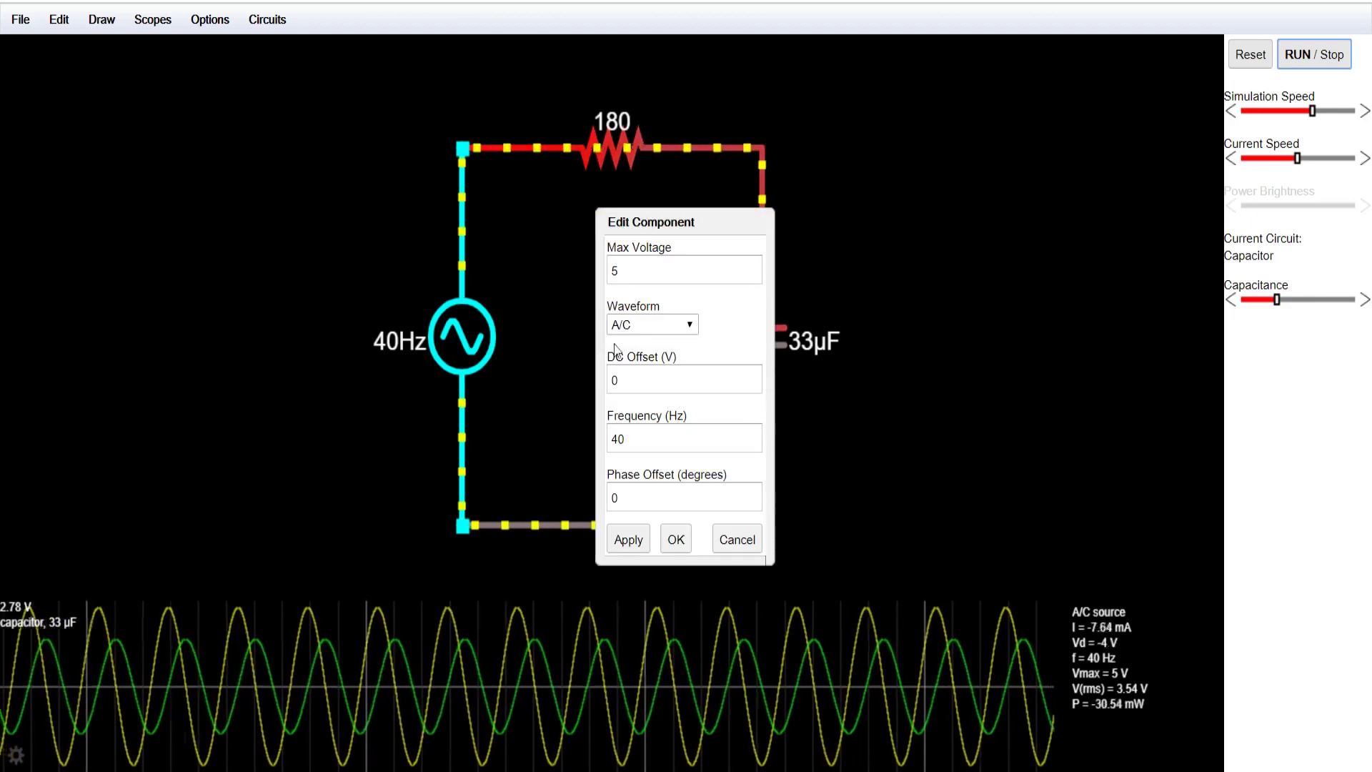
pyautogui.click(661, 326)
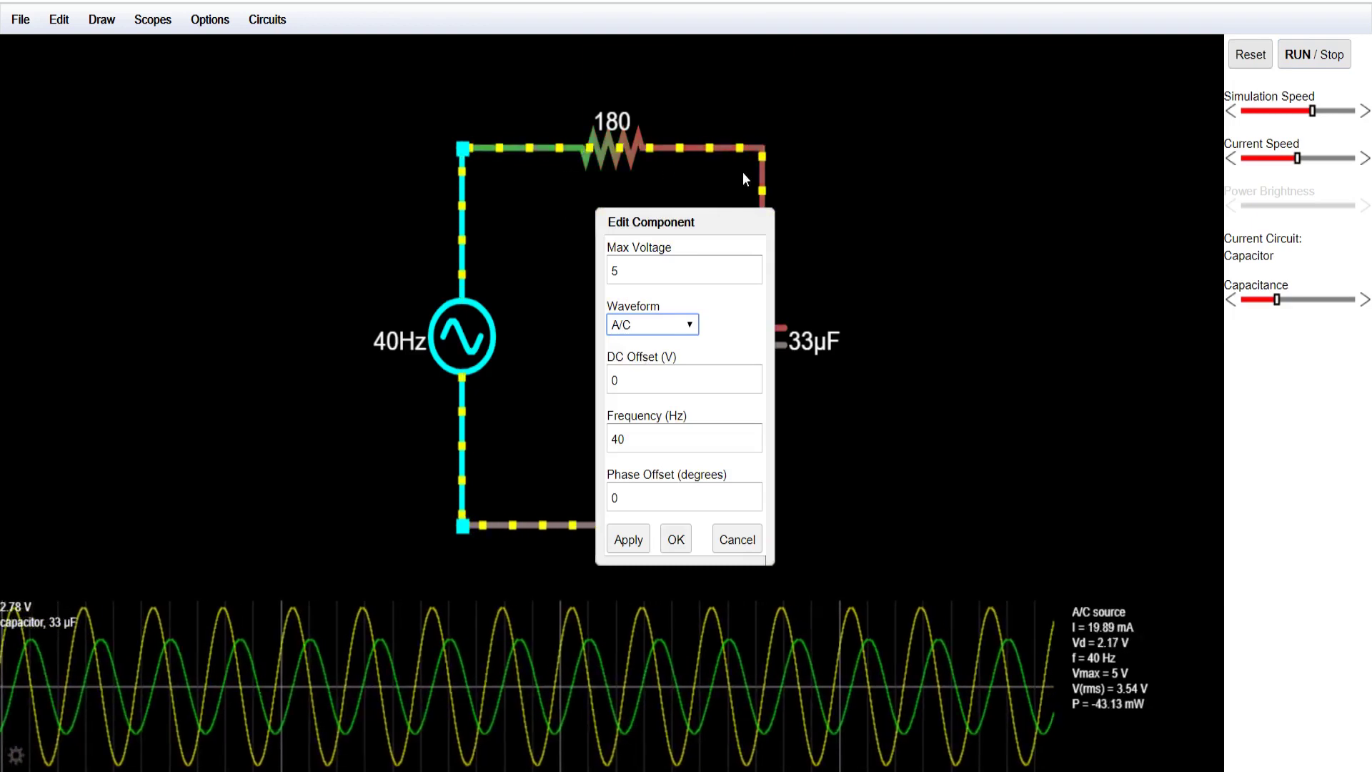
pyautogui.click(676, 540)
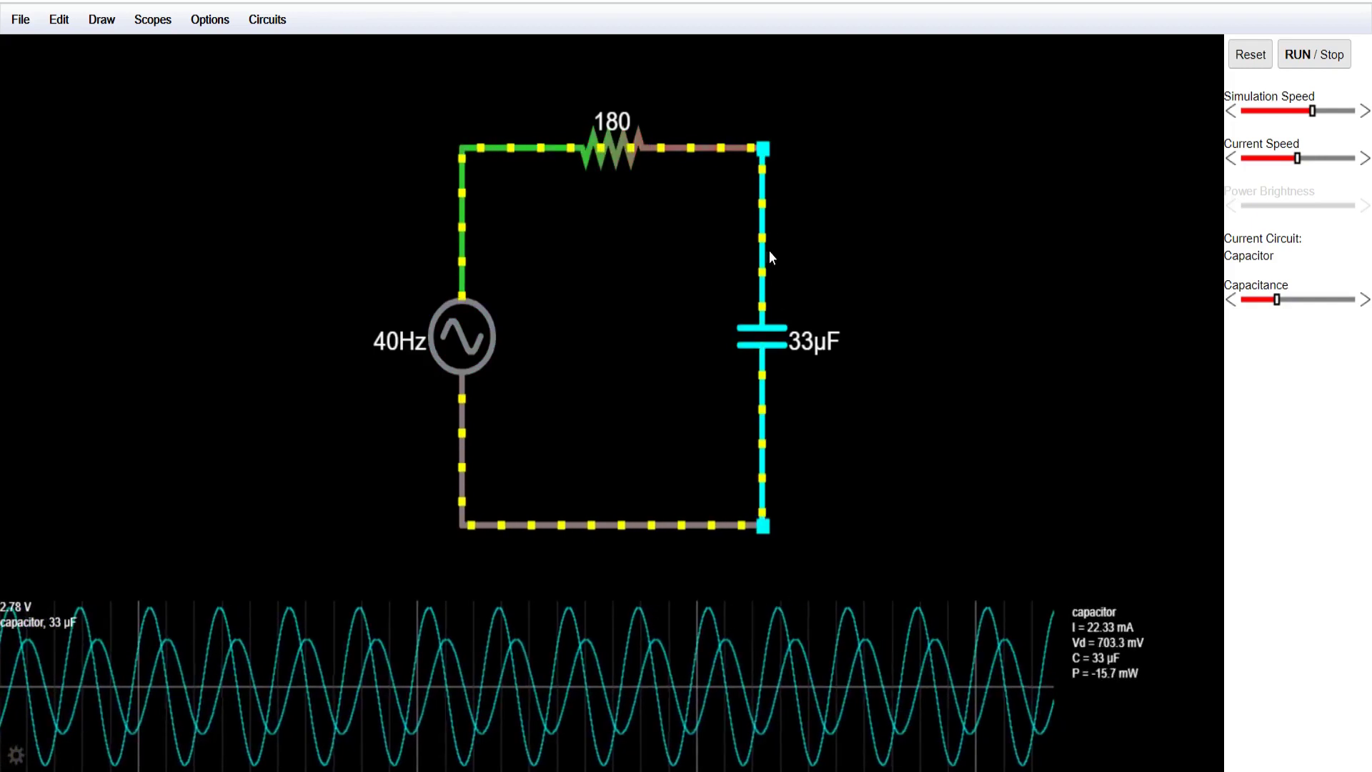
# Change the voltage source's waveform to D/C
pyautogui.doubleClick(455, 336)
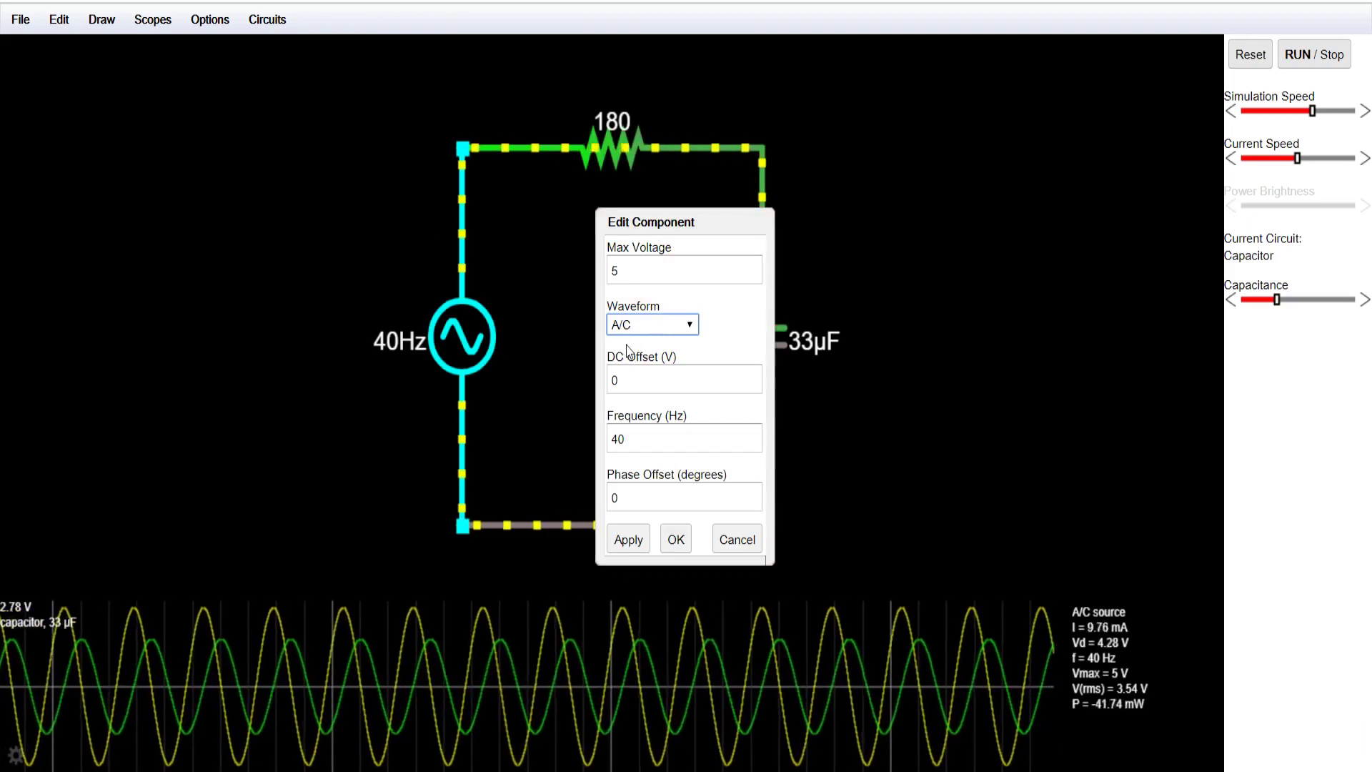
pyautogui.press('Up')
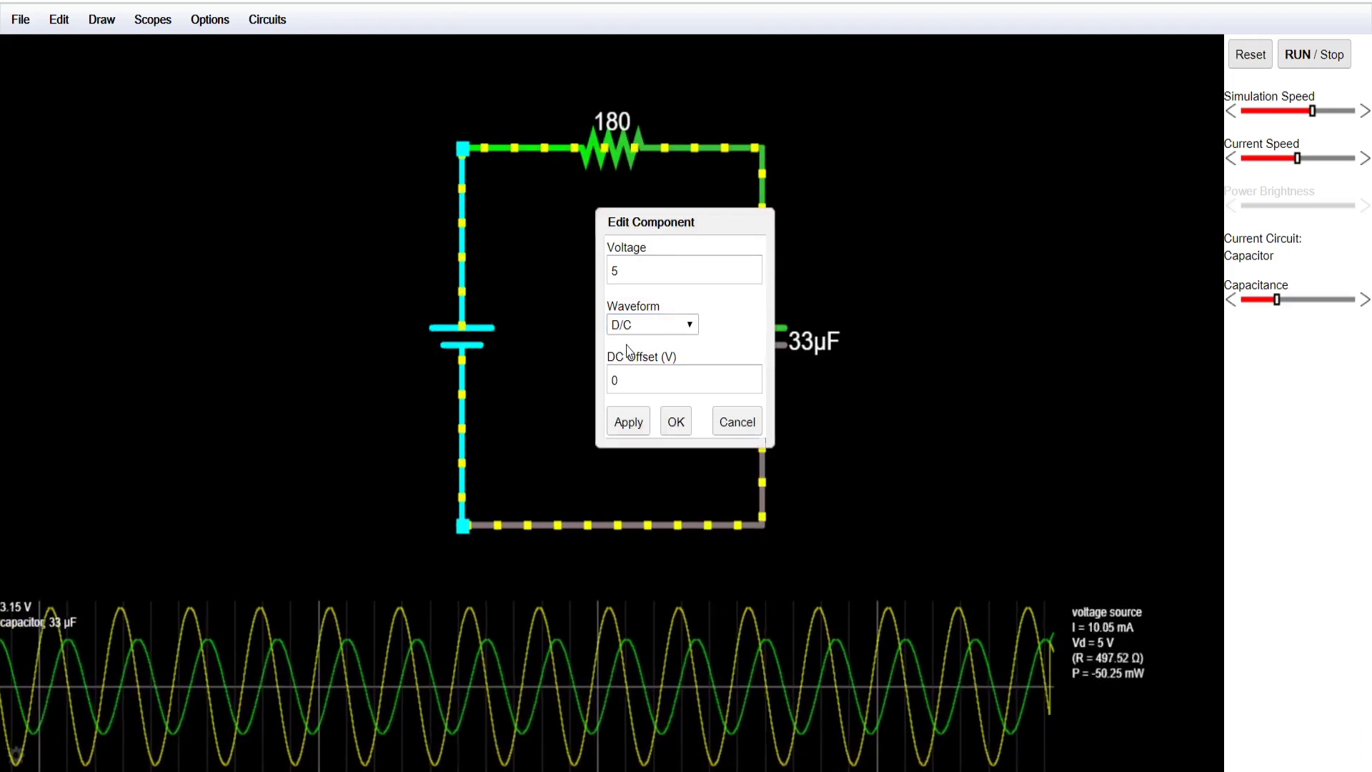
pyautogui.click(675, 421)
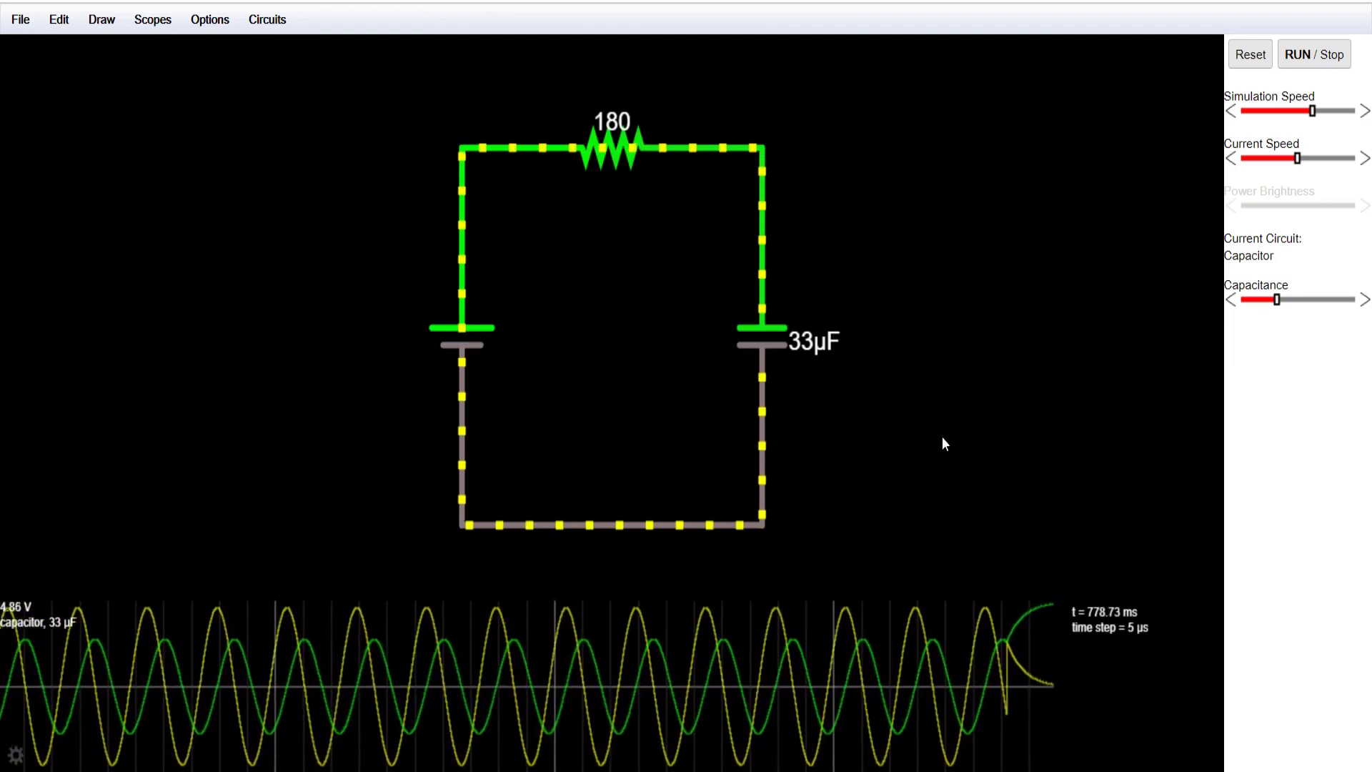
# Slow the simulation speed slightly, restart the simulation from zero and examine the capacitor's charging curve on the scope
pyautogui.moveTo(597, 686)
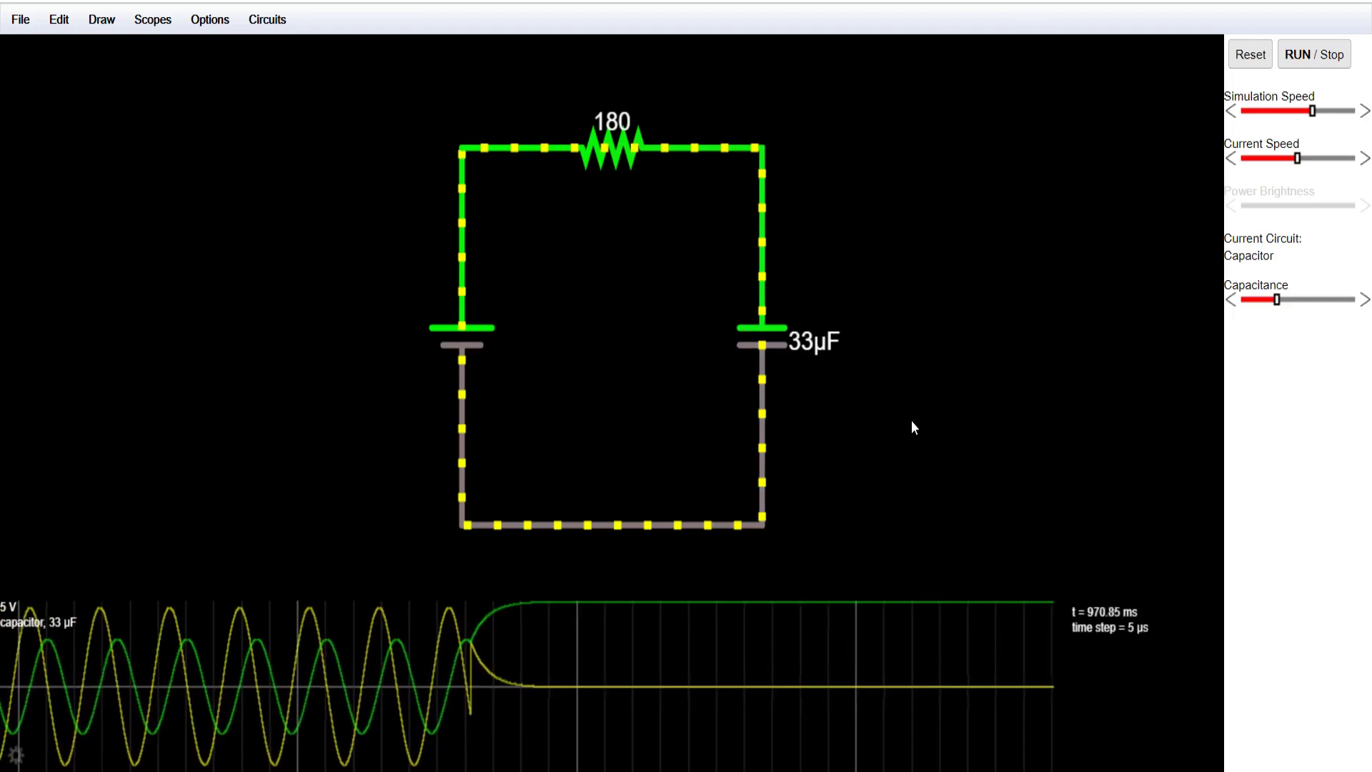
pyautogui.click(1250, 57)
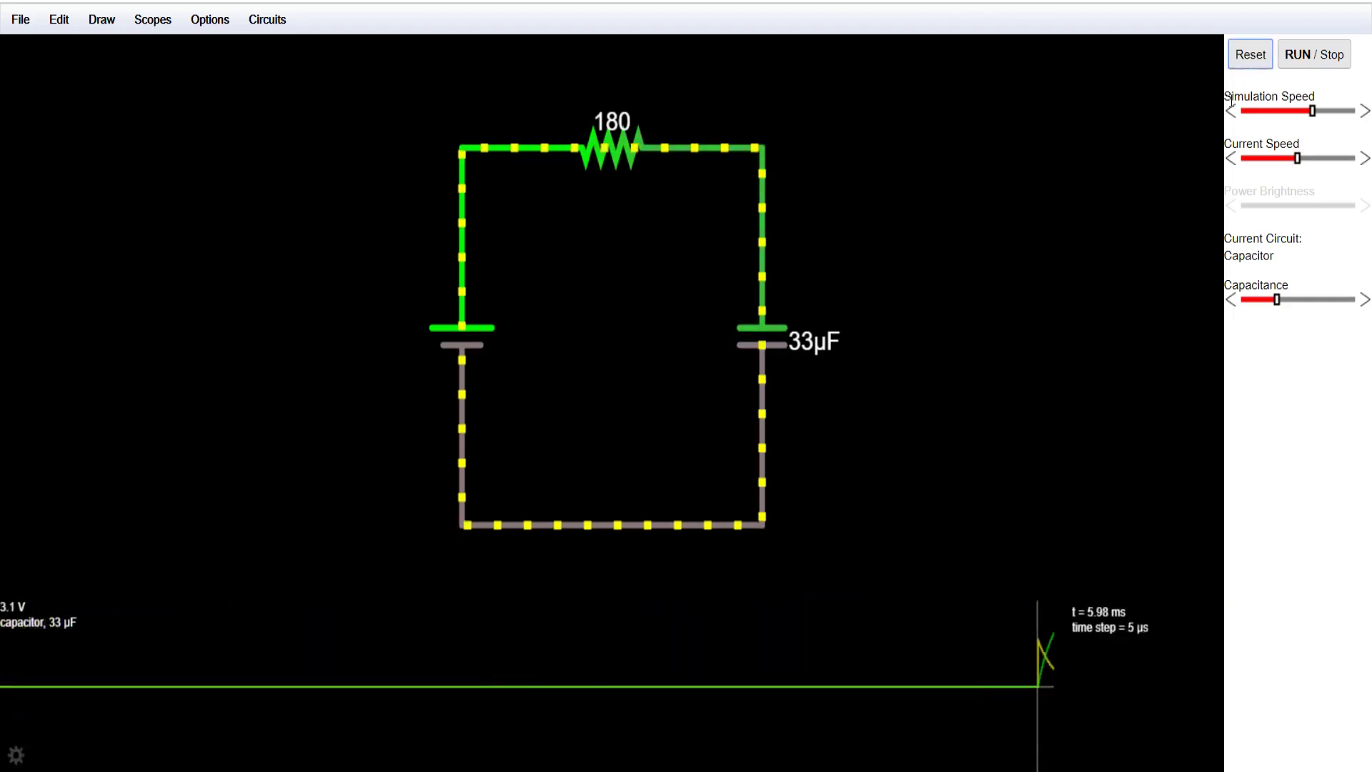
pyautogui.click(1277, 110)
pyautogui.click(1250, 57)
pyautogui.click(1300, 57)
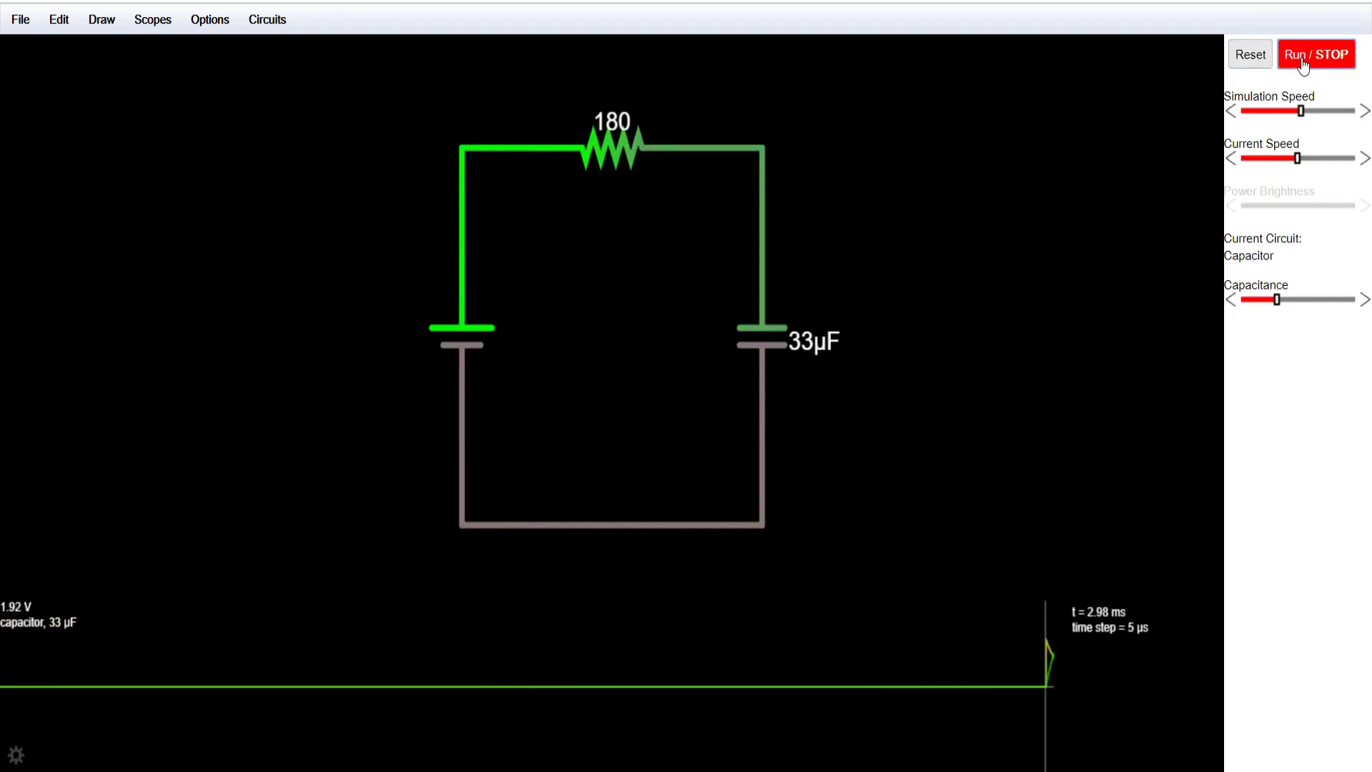
pyautogui.click(1302, 63)
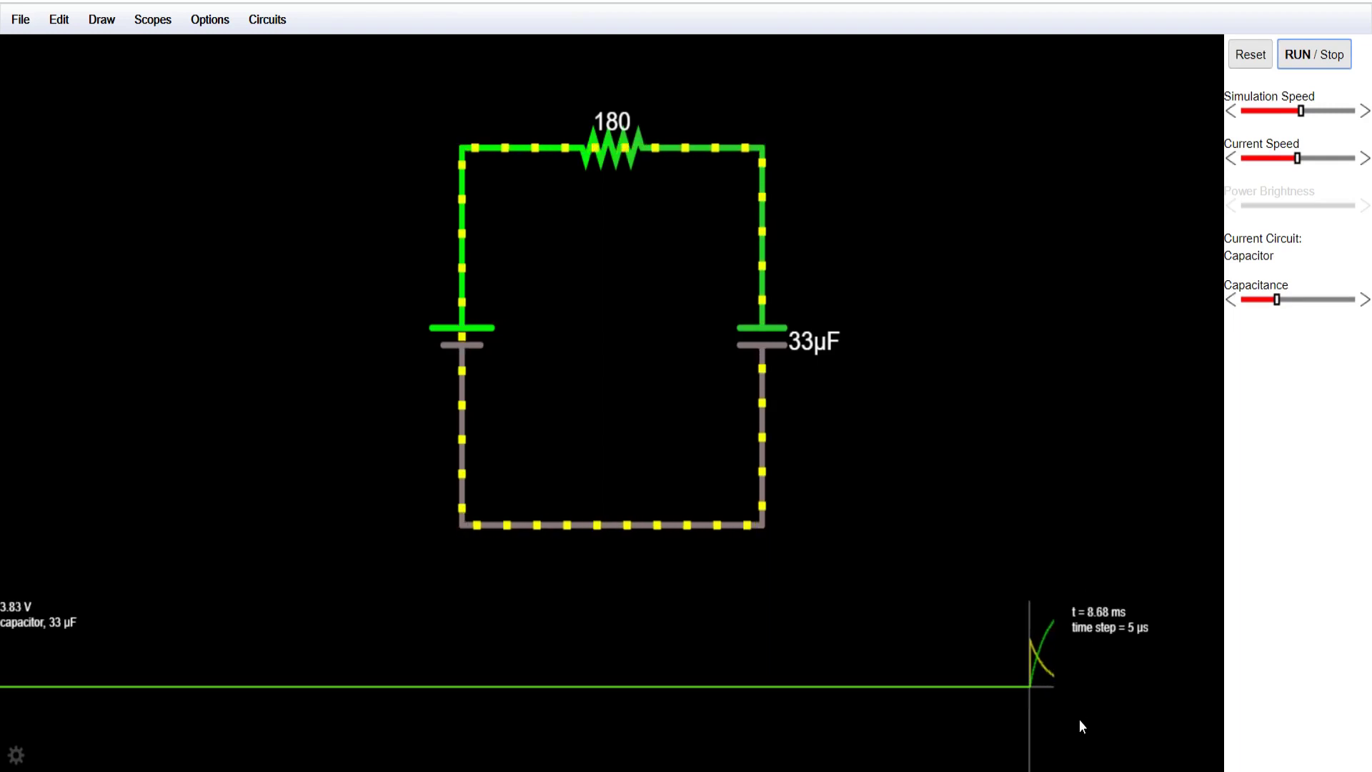
pyautogui.moveTo(1031, 692)
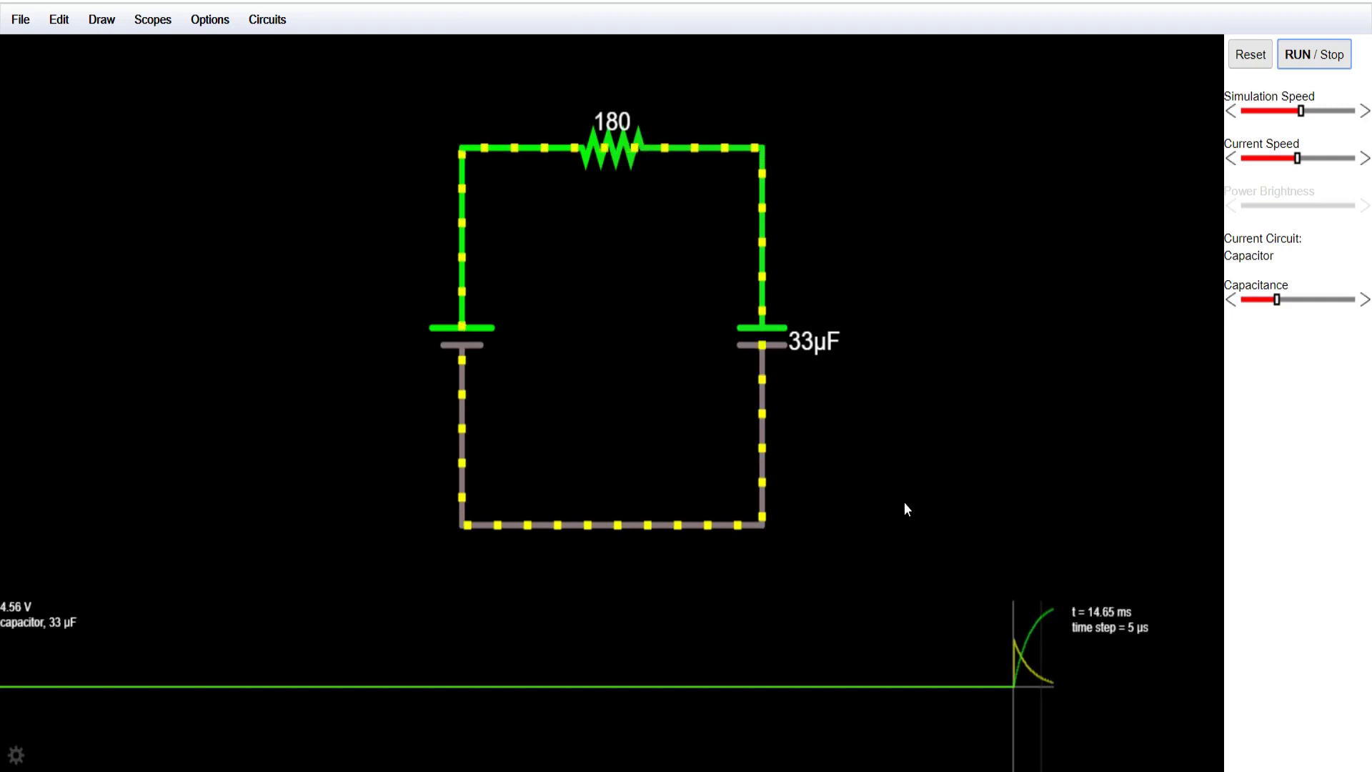
pyautogui.moveTo(1007, 654)
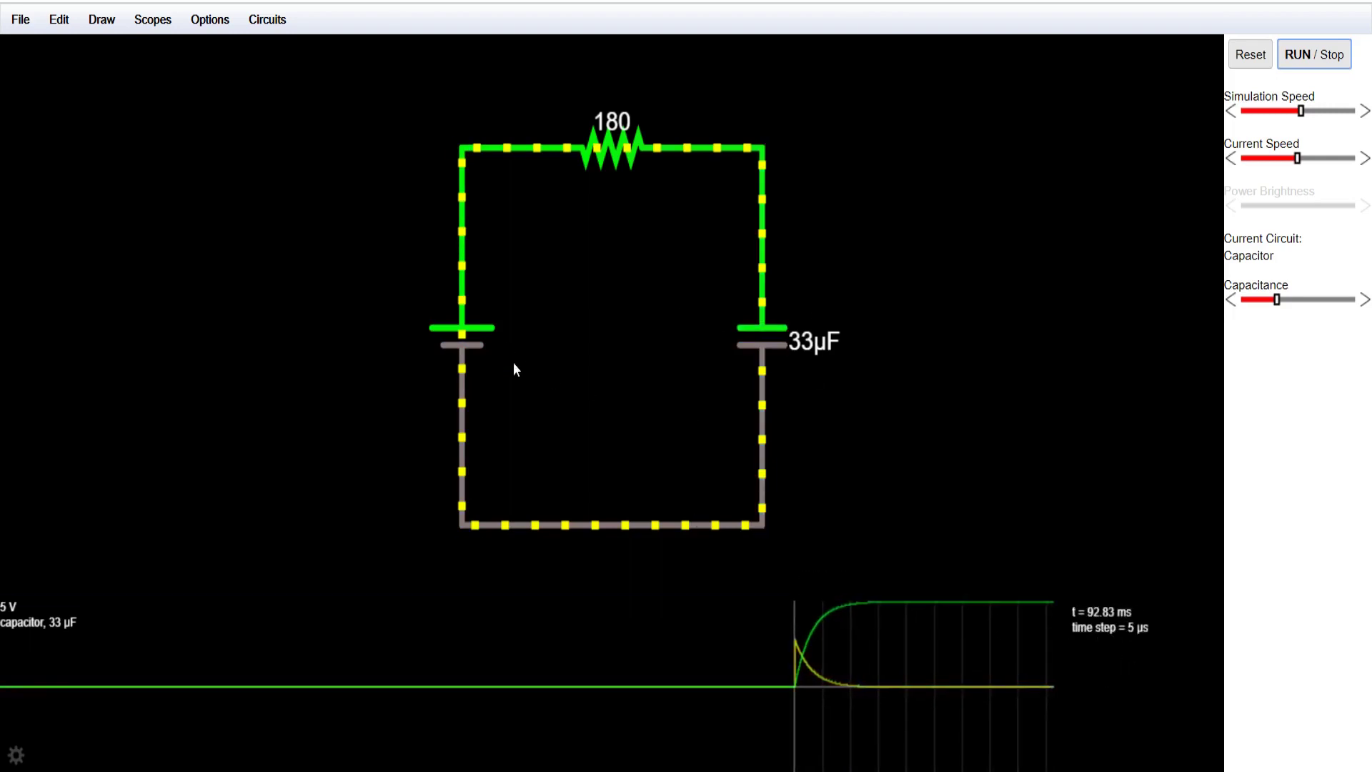
pyautogui.moveTo(804, 684)
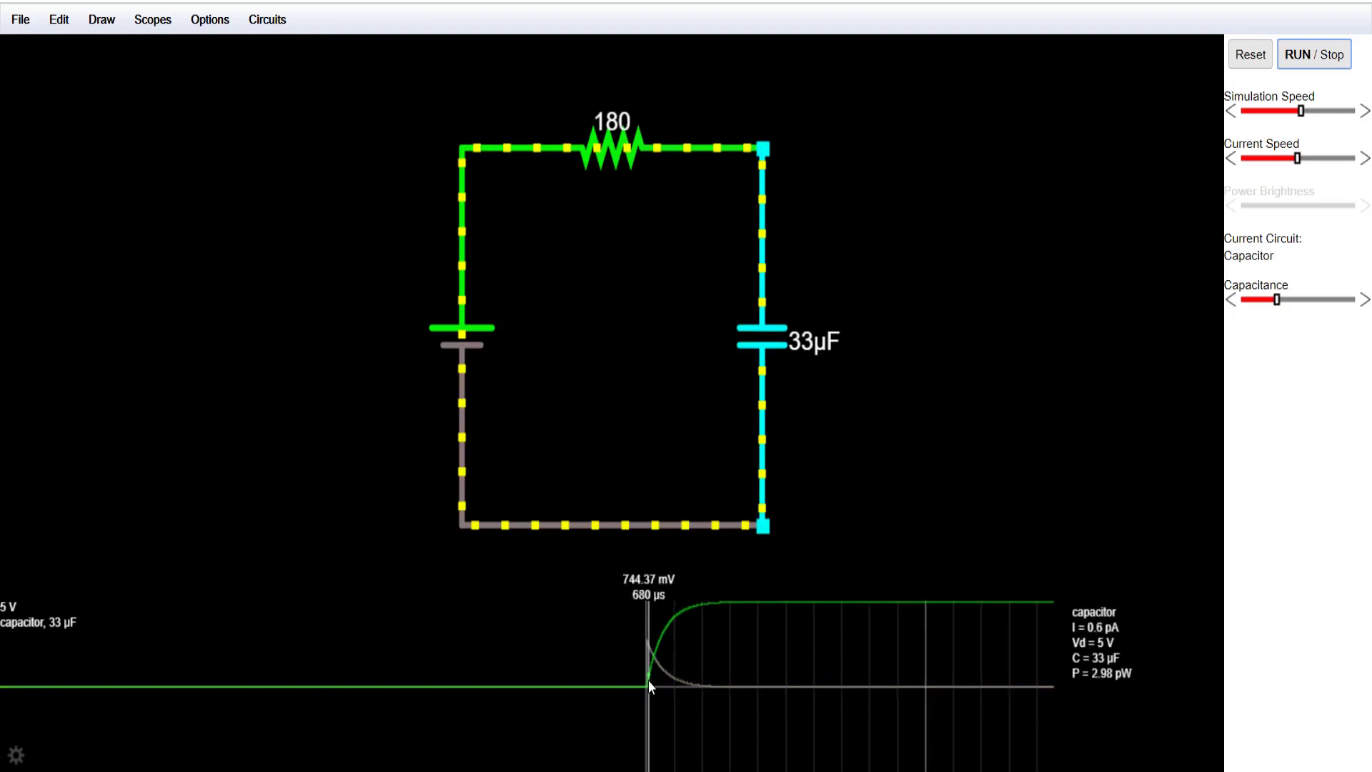
# Switch the voltage source's waveform back to A/C, moving its properties dialog clear of the circuit
pyautogui.doubleClick(462, 336)
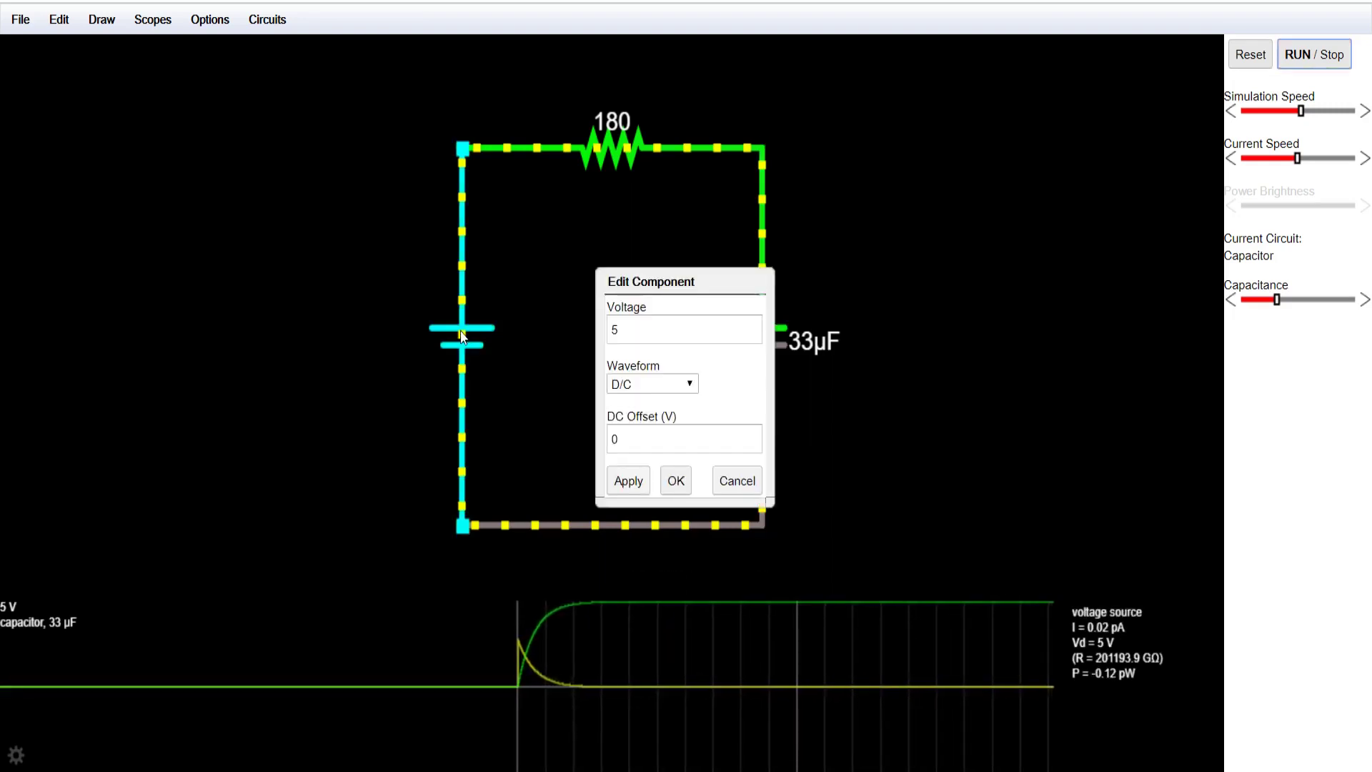
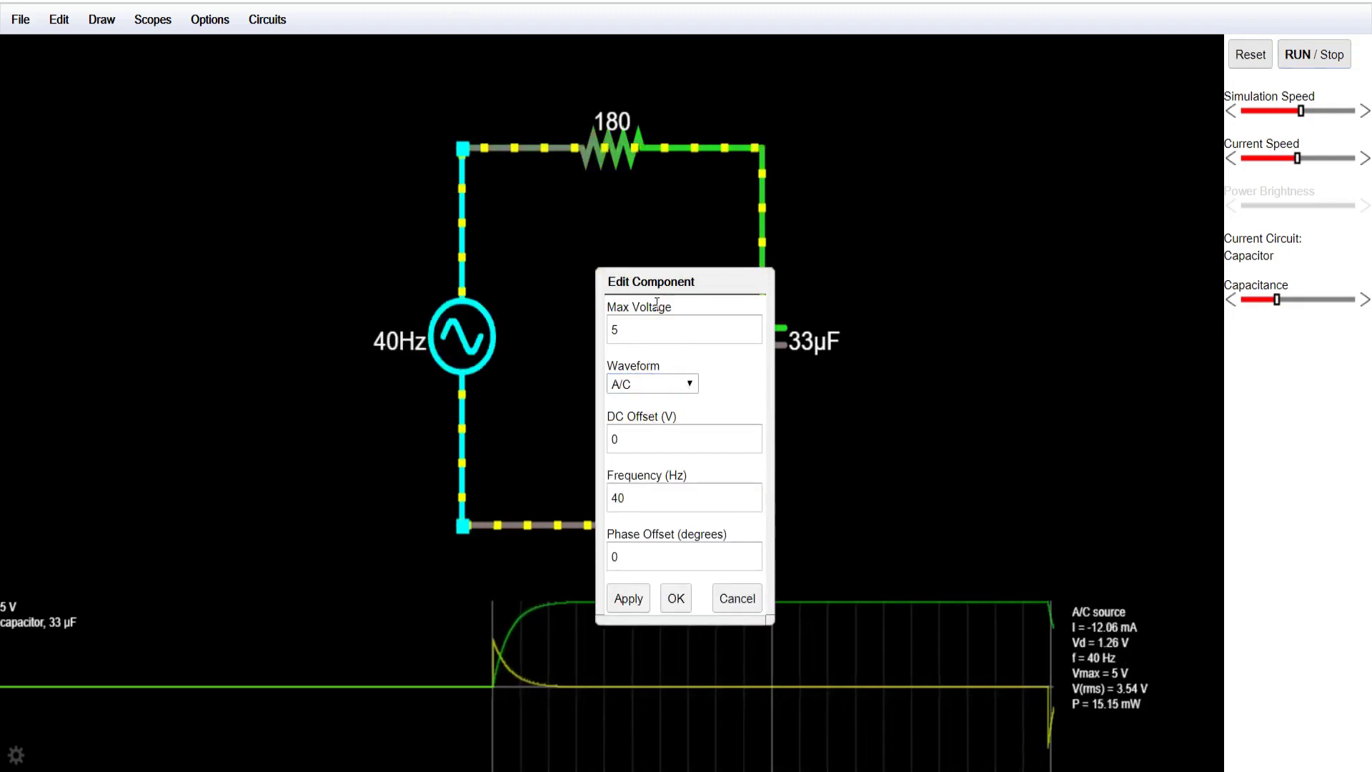
pyautogui.moveTo(668, 288); pyautogui.dragTo(986, 166)
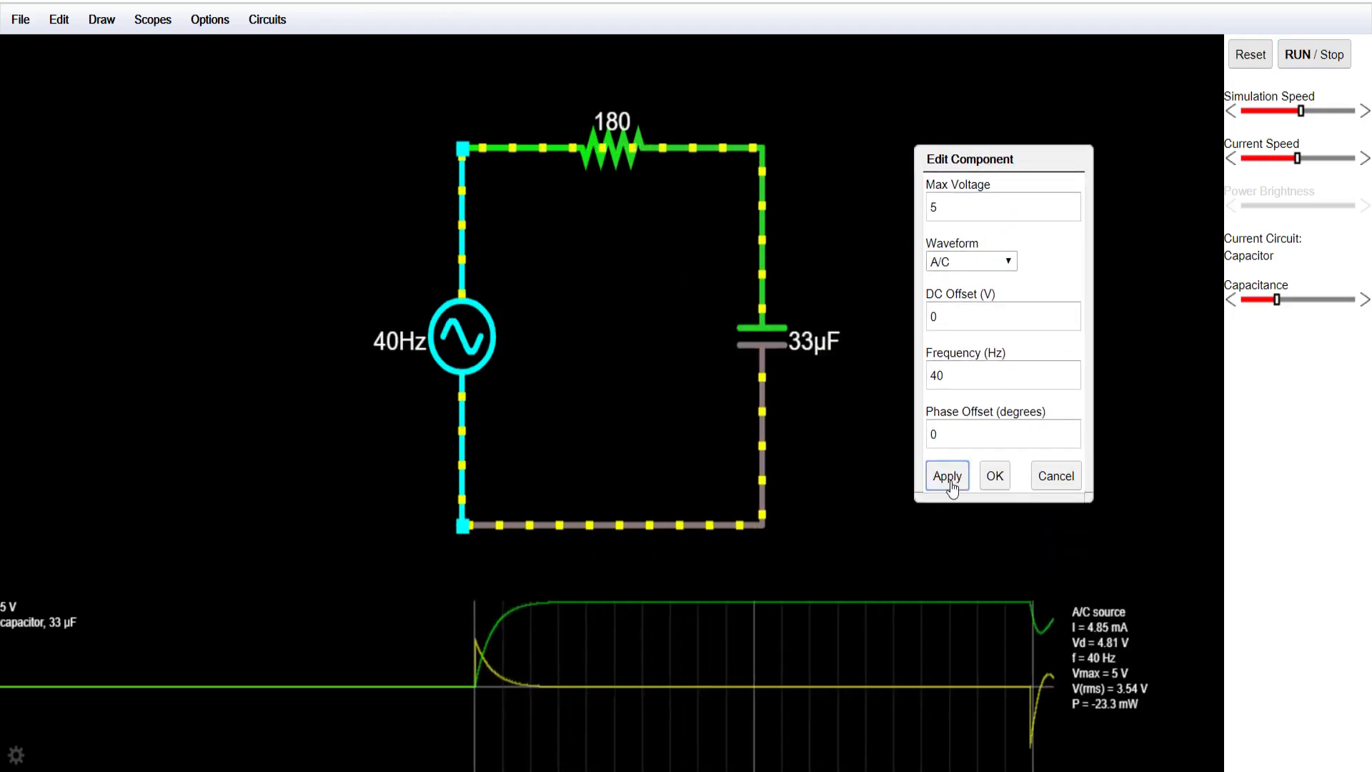
pyautogui.click(994, 477)
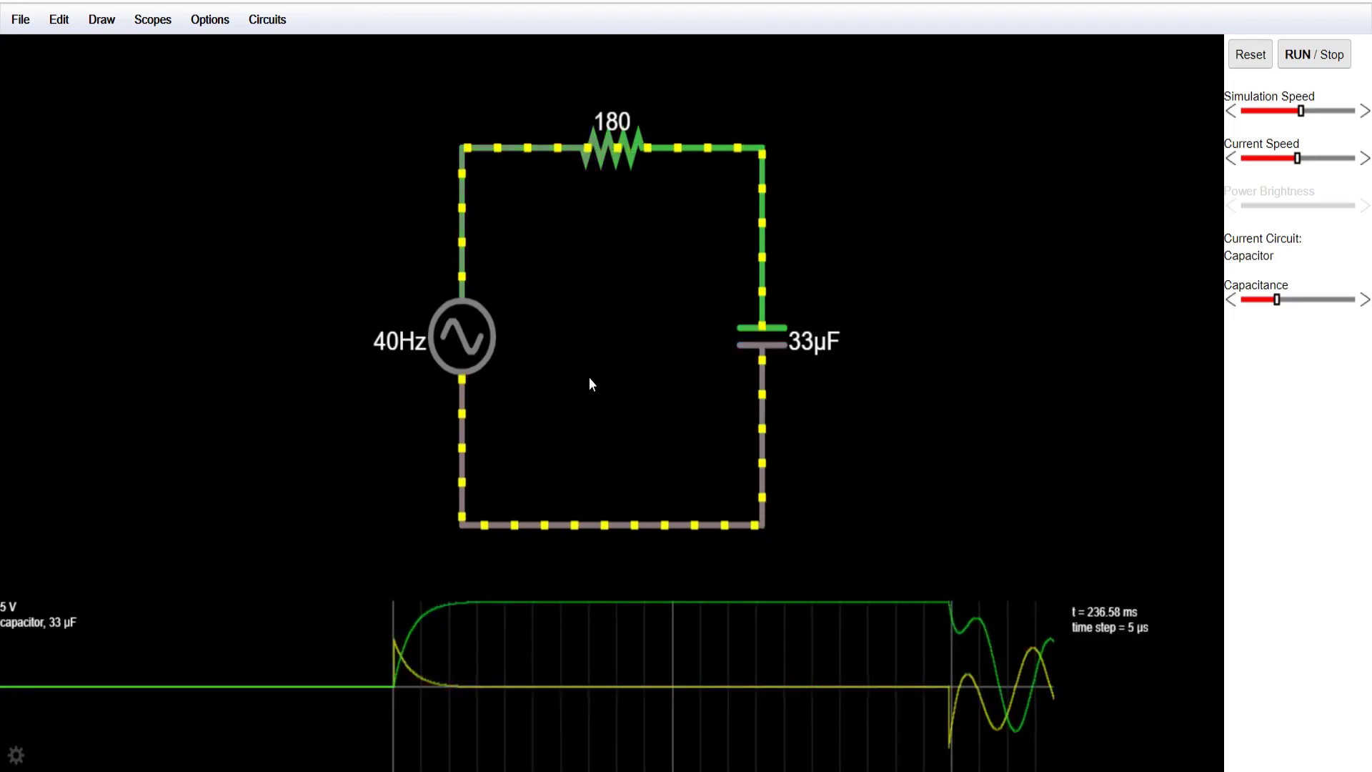
# Set the AC source's frequency to 100 Hz
pyautogui.doubleClick(463, 339)
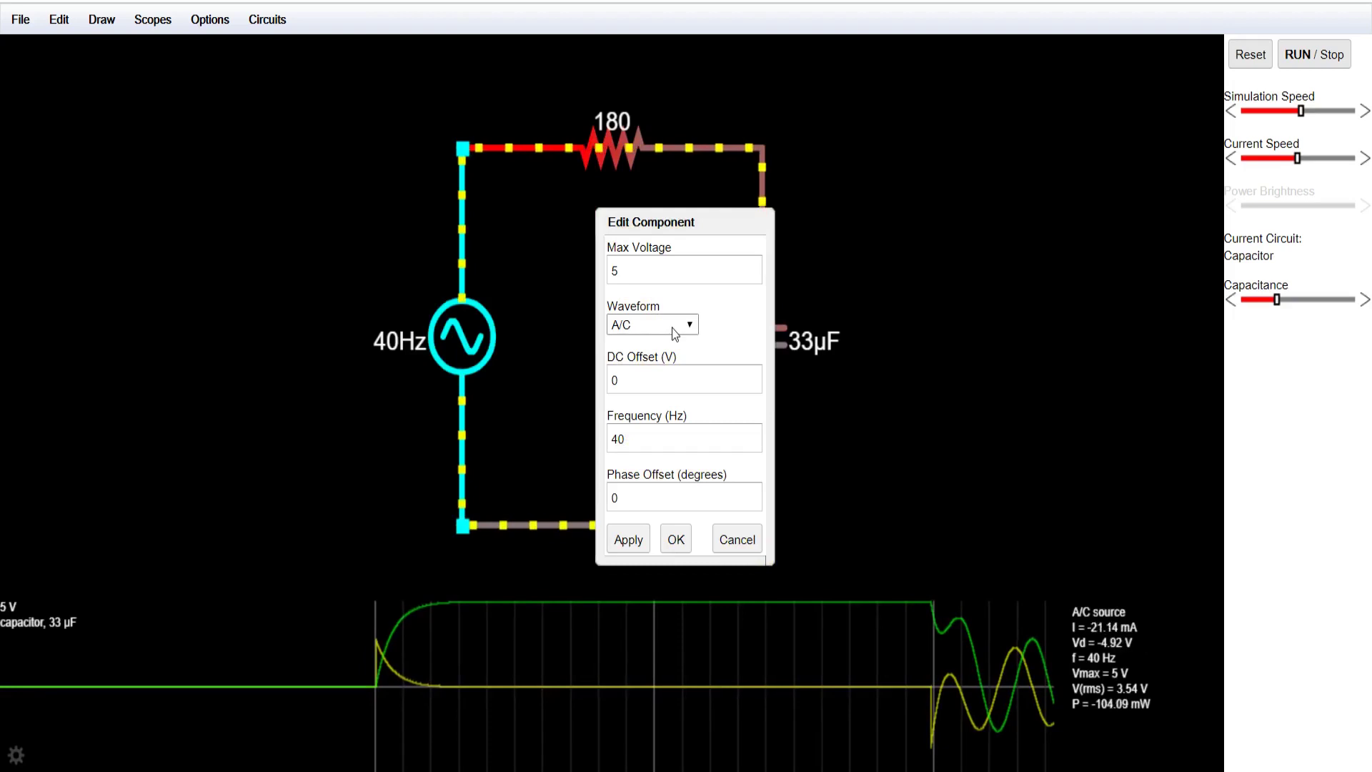
pyautogui.click(651, 440)
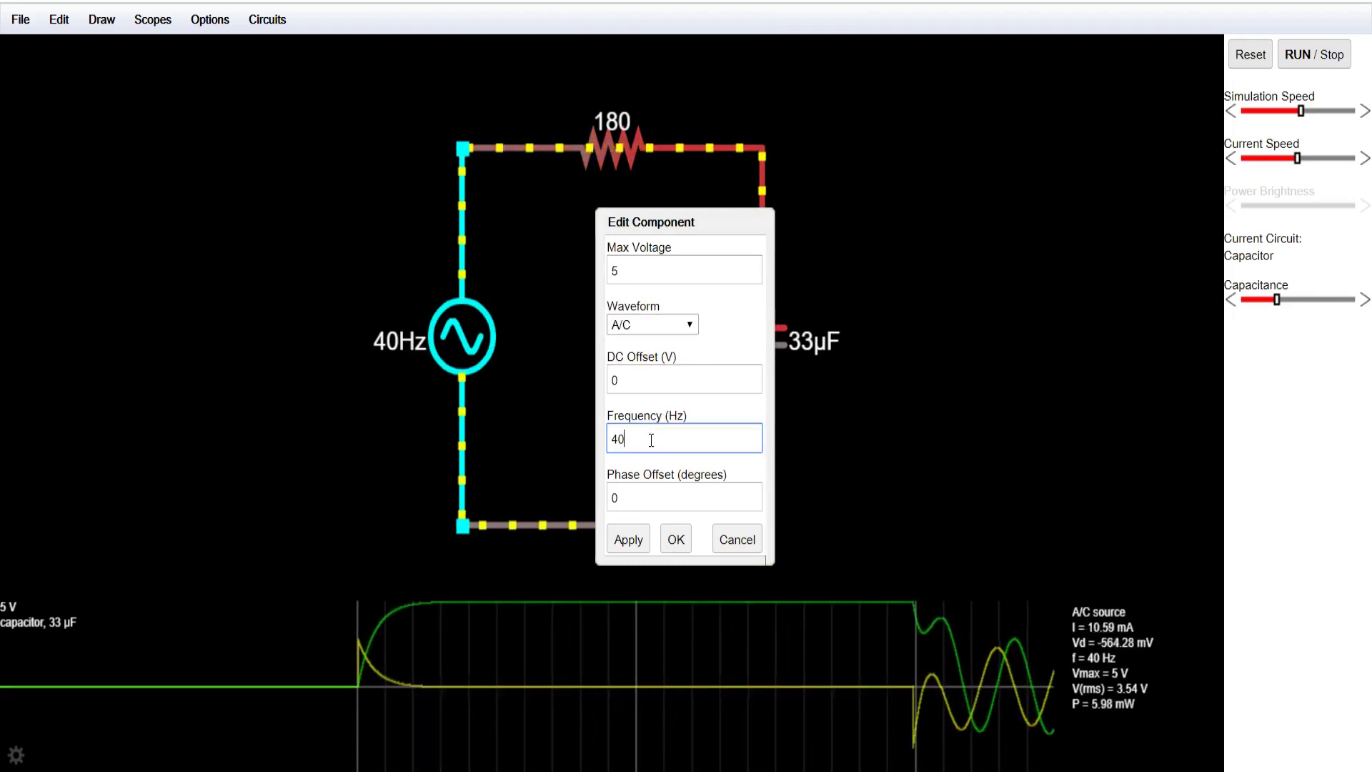
pyautogui.press('BackSpace')
pyautogui.press('BackSpace')
pyautogui.write('1')
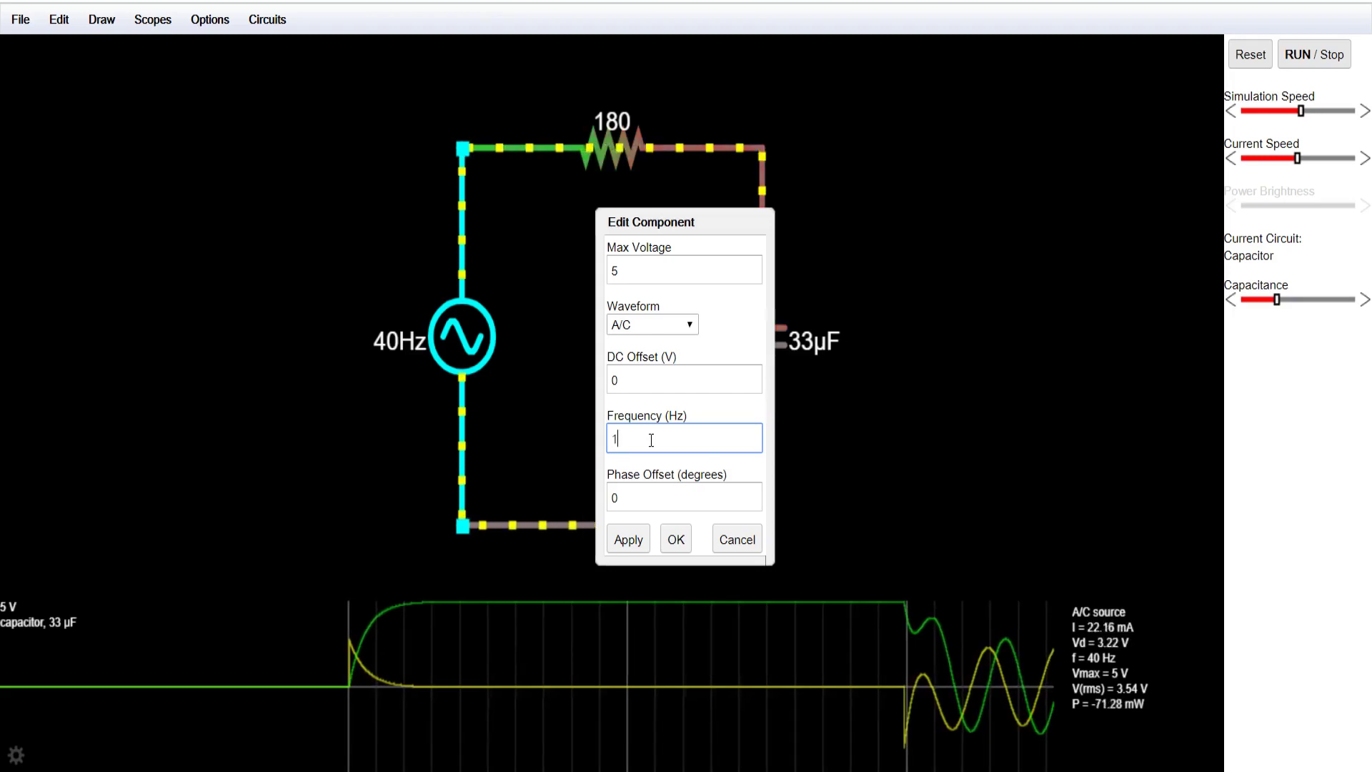
pyautogui.write('00')
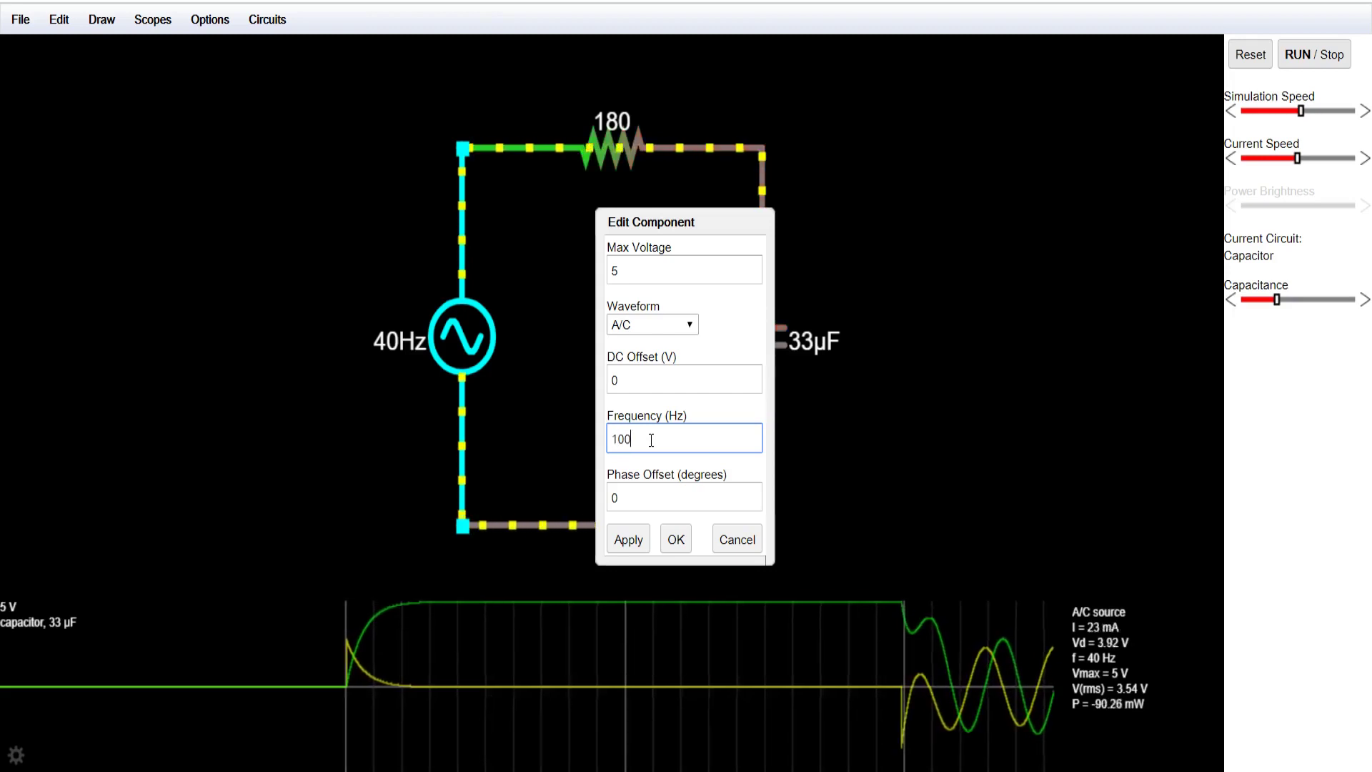
pyautogui.click(677, 541)
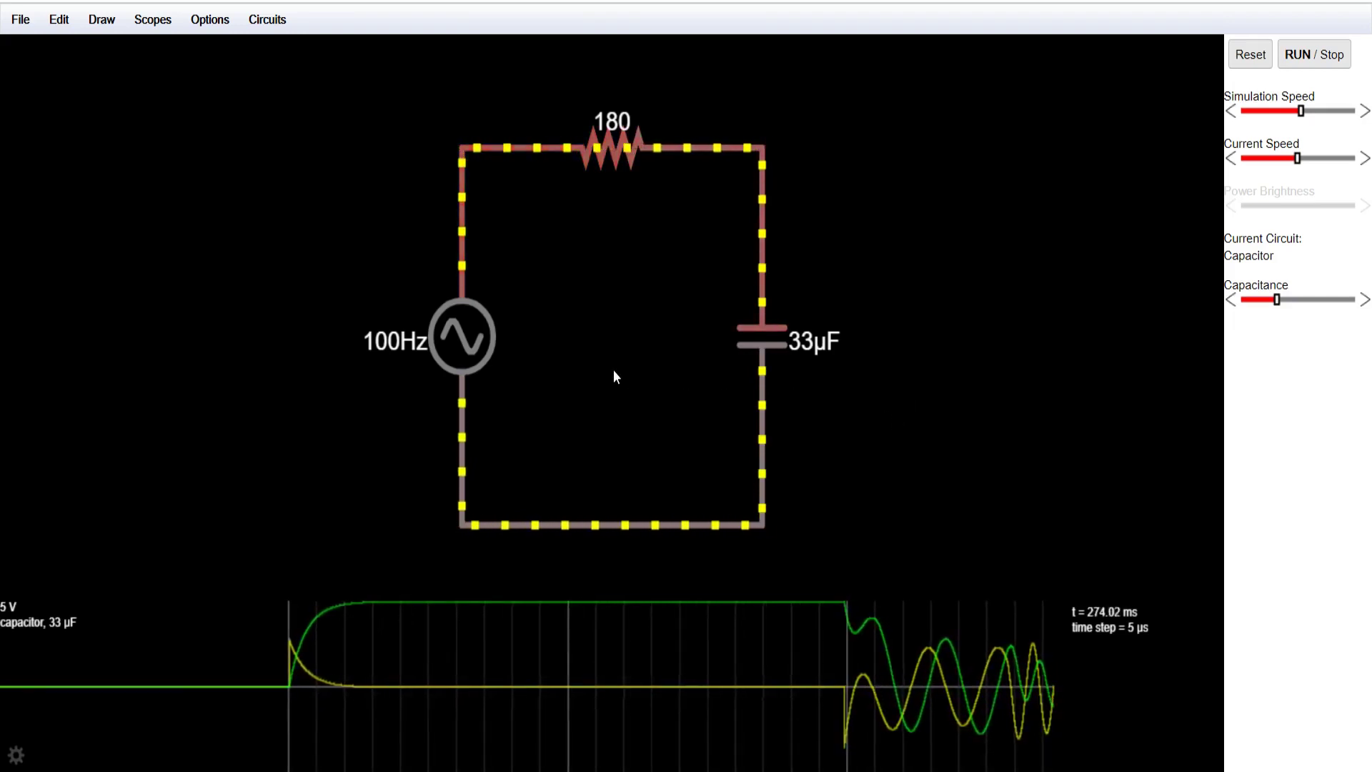
# Raise the AC source's frequency to 1000 Hz and examine the capacitor's voltage and current traces on the scope
pyautogui.doubleClick(470, 342)
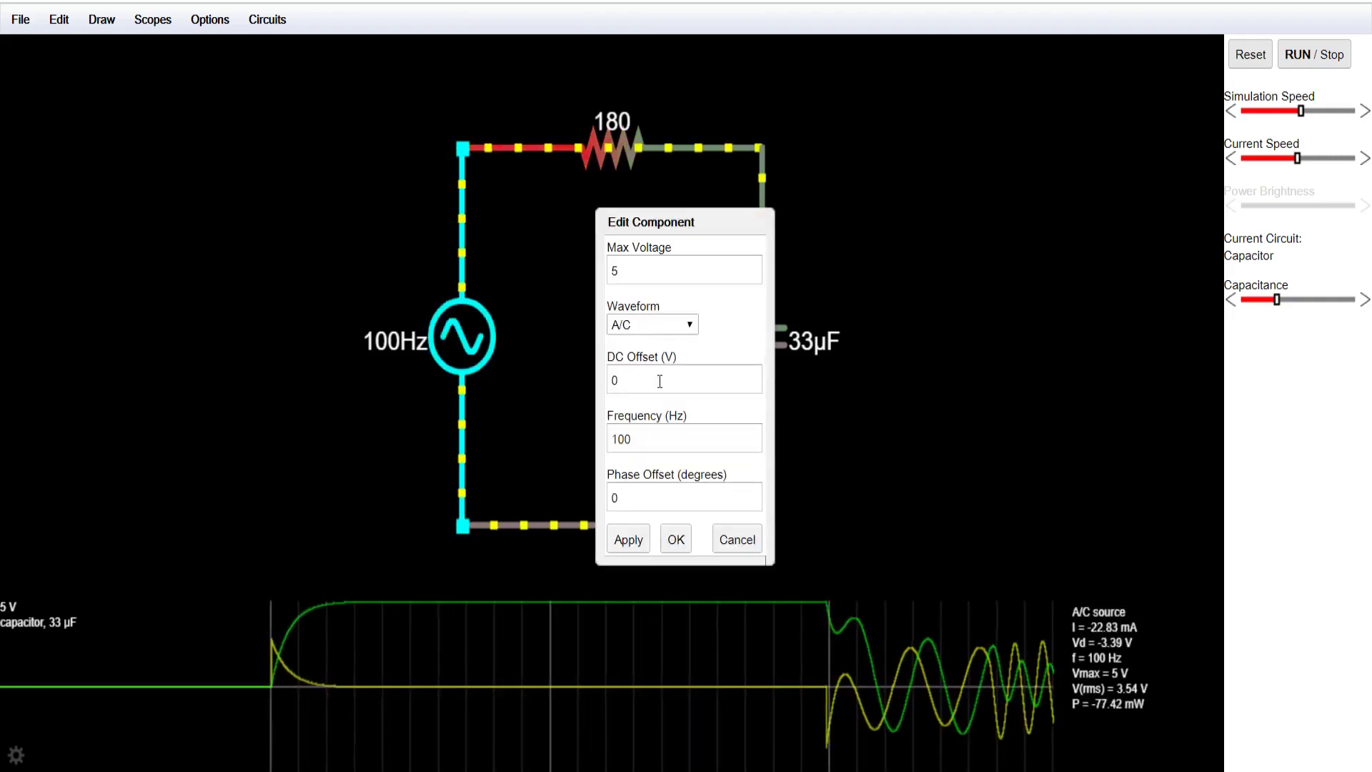
pyautogui.click(652, 434)
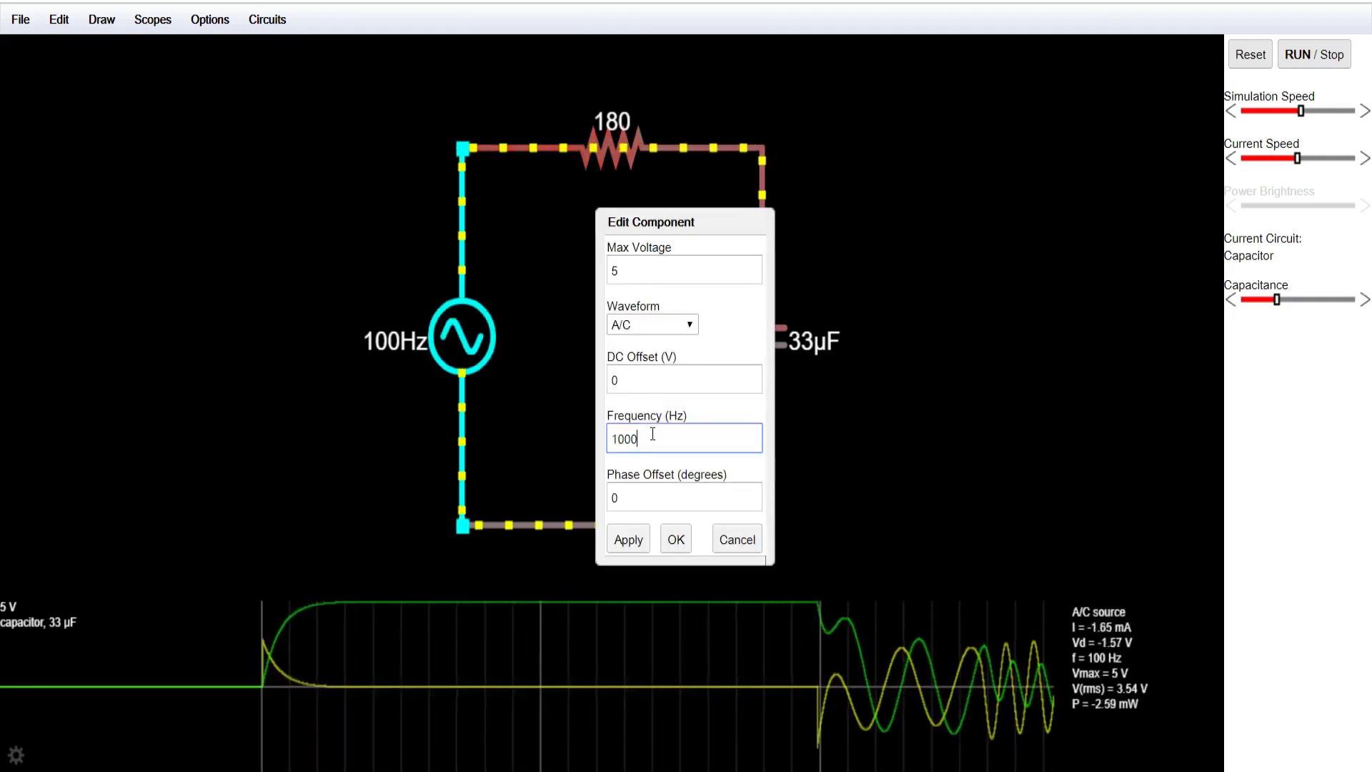
pyautogui.click(632, 544)
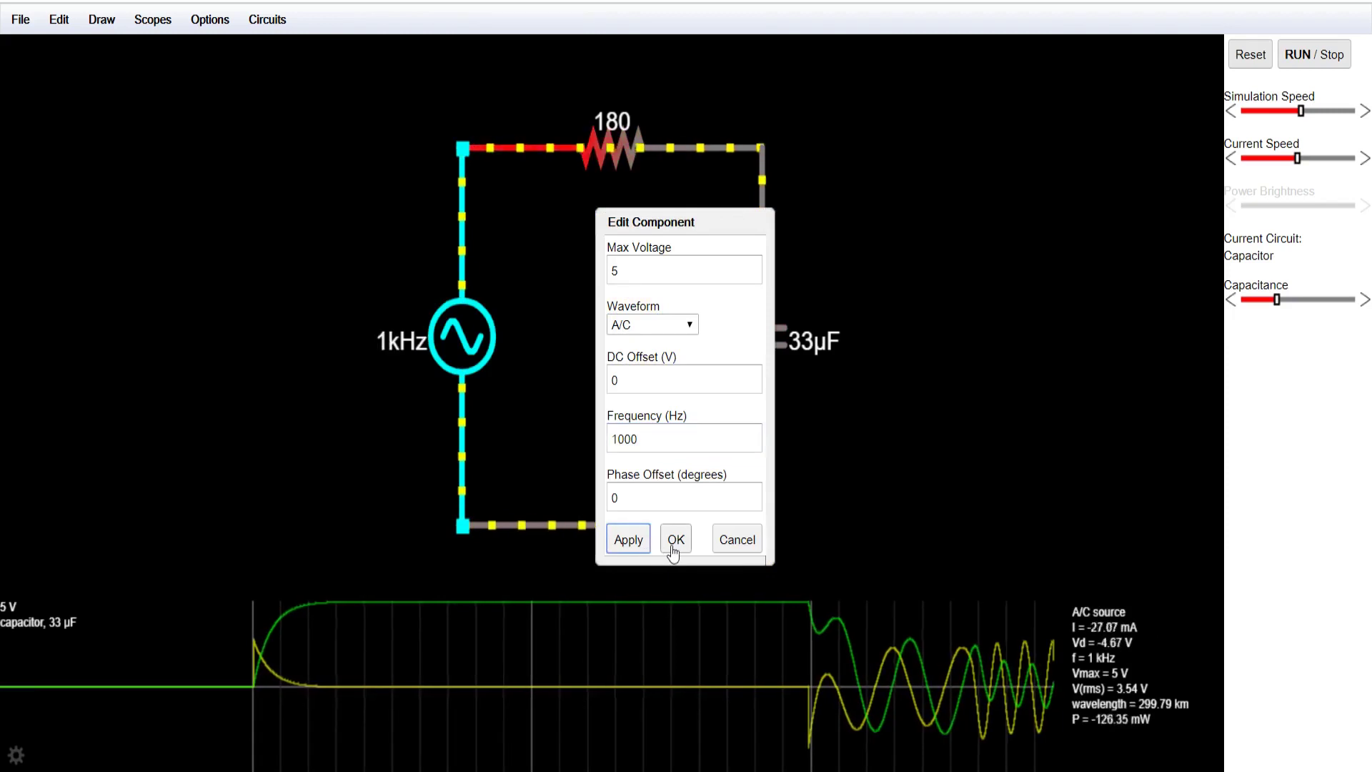
pyautogui.click(677, 545)
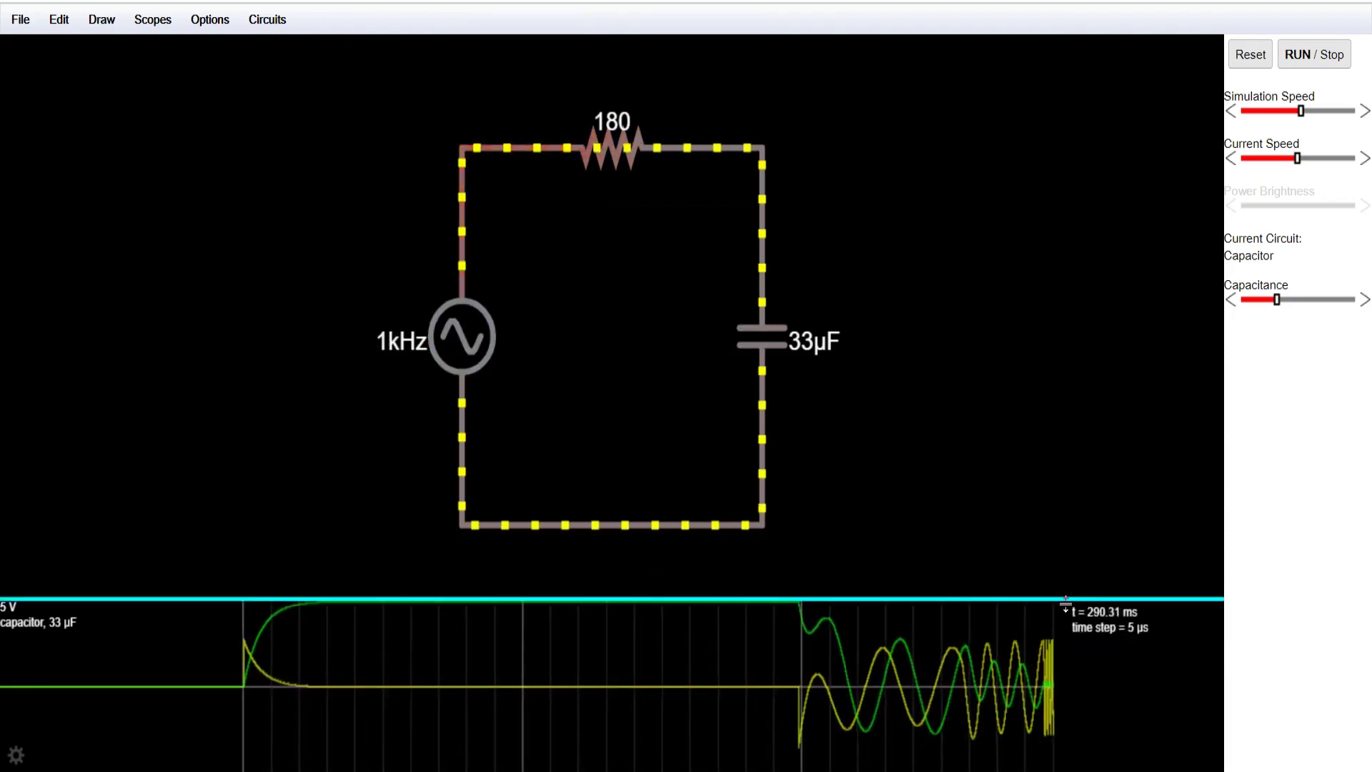
pyautogui.moveTo(1044, 696)
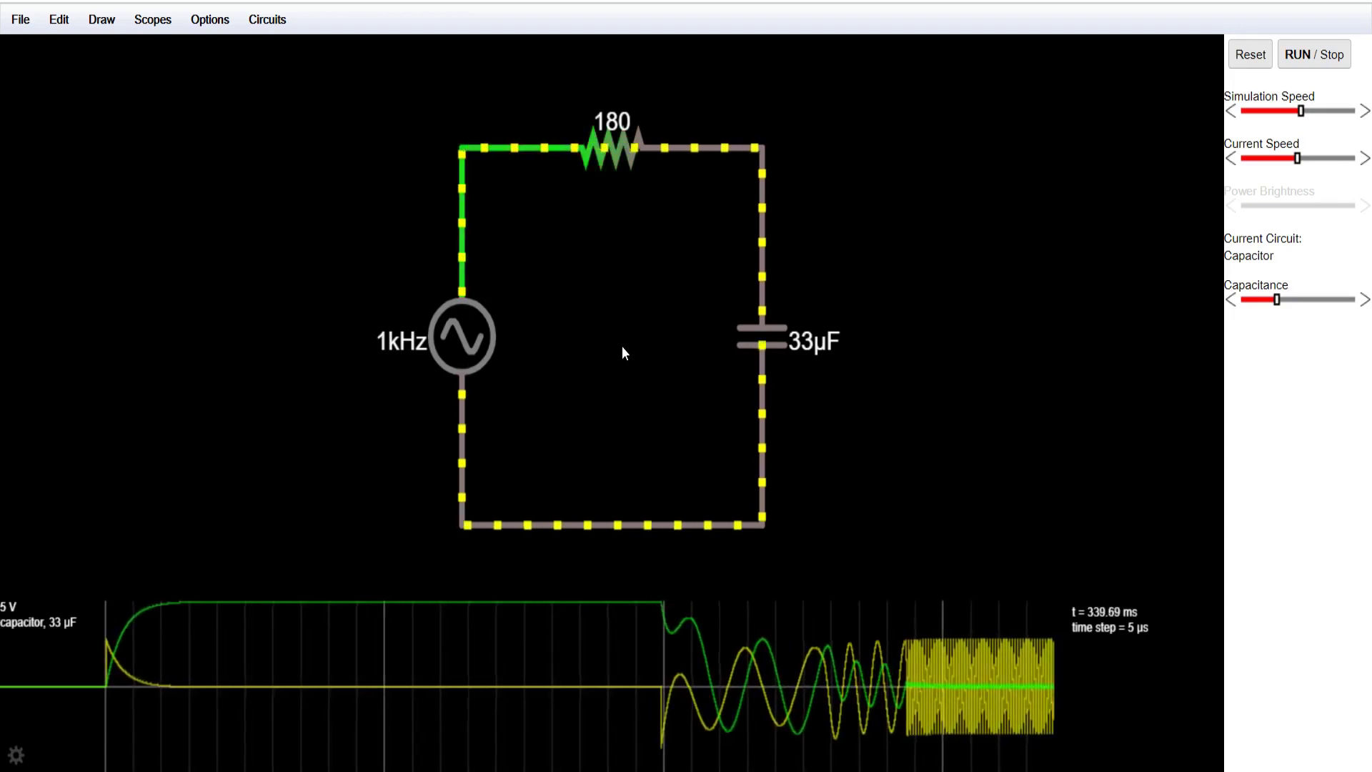
pyautogui.moveTo(791, 387)
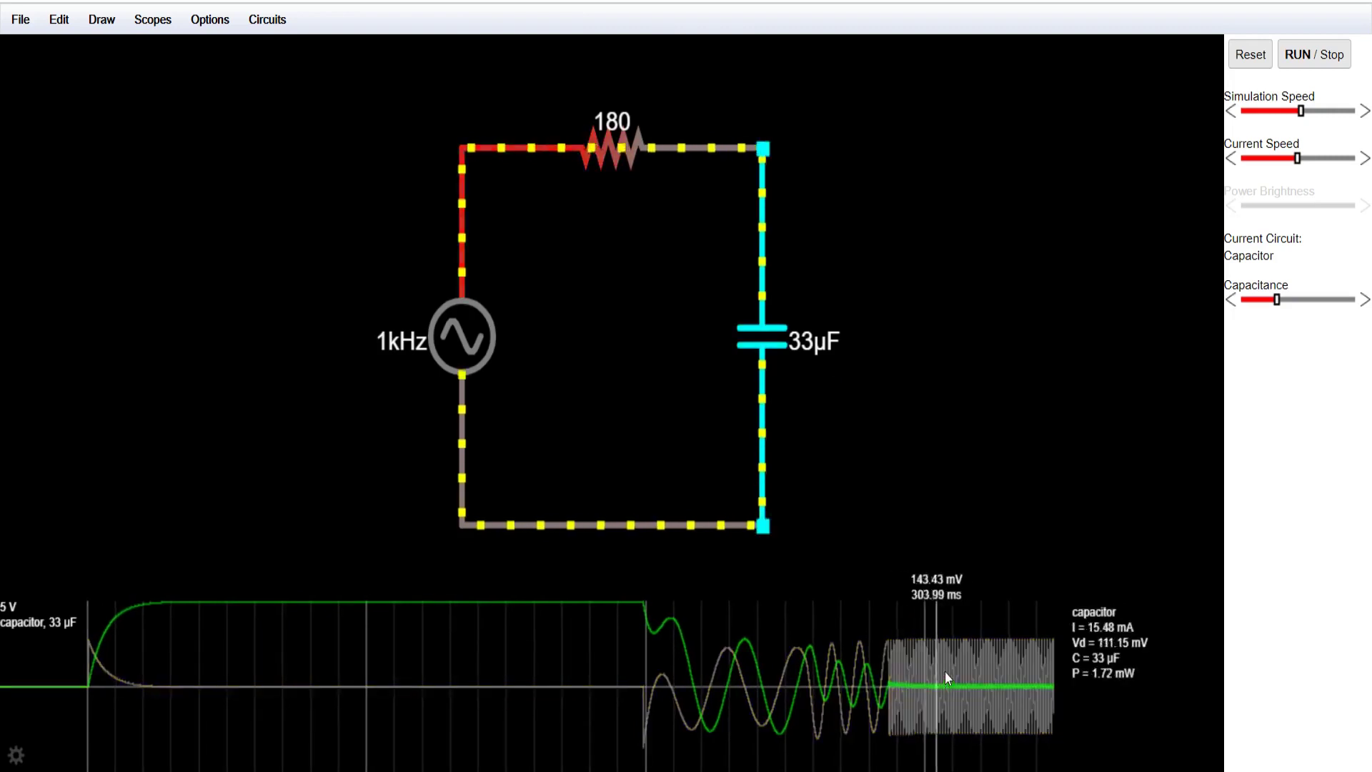
pyautogui.moveTo(697, 388)
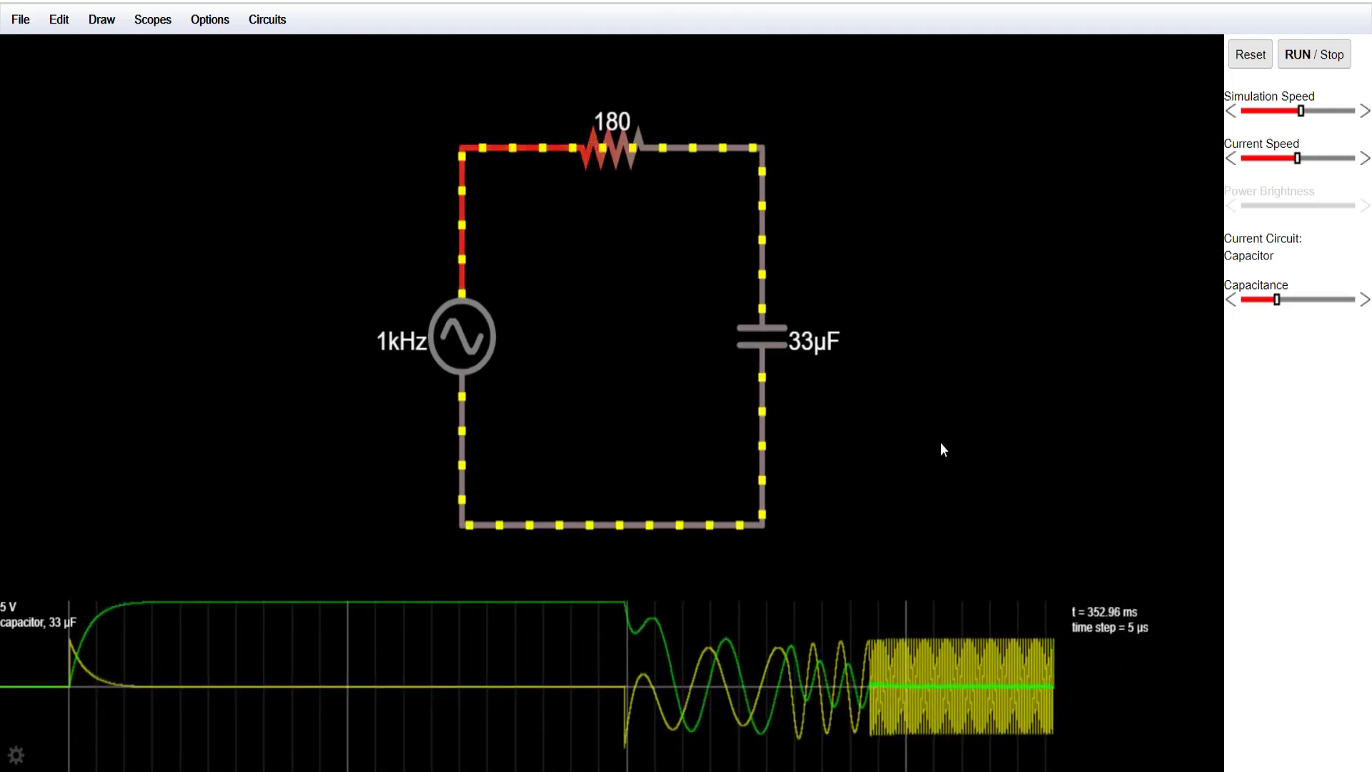
# Lower the AC source's frequency to 50 Hz
pyautogui.doubleClick(470, 338)
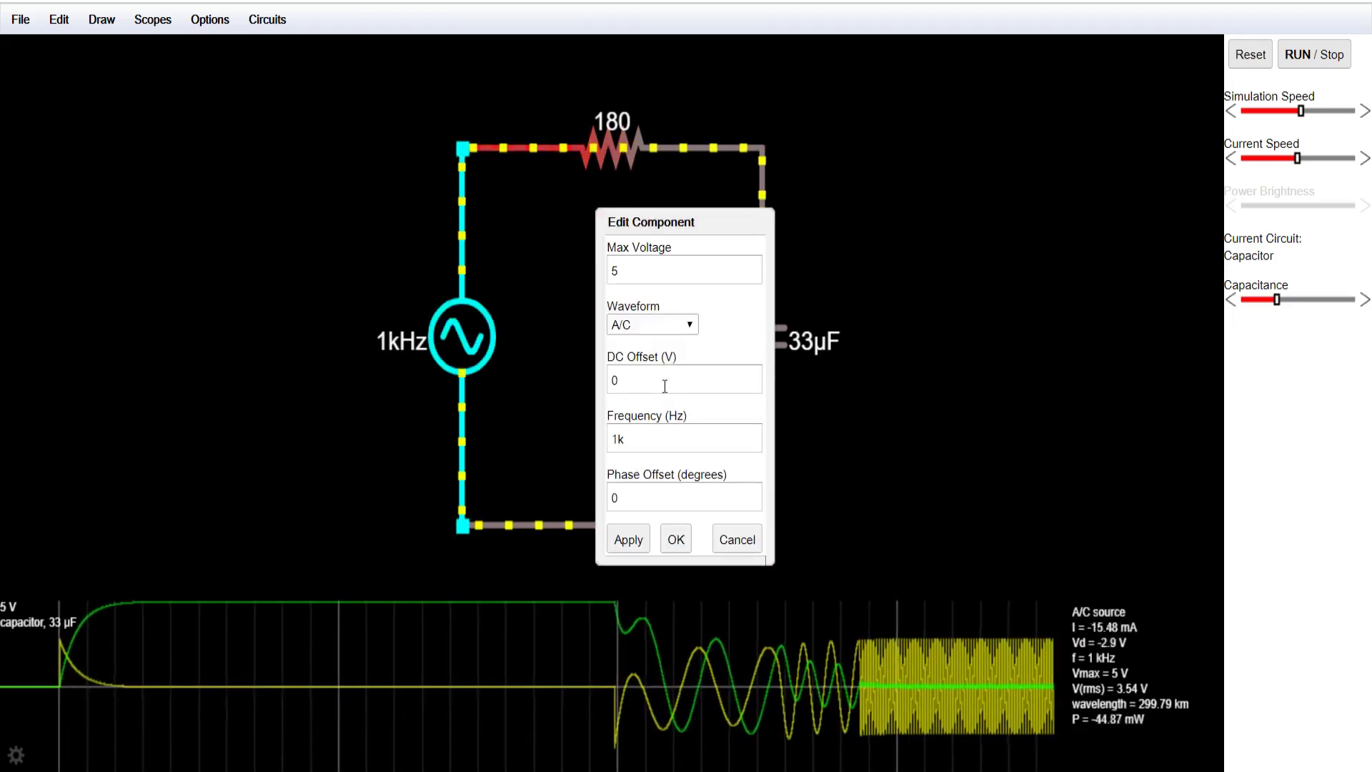
pyautogui.doubleClick(640, 439)
pyautogui.write('50')
pyautogui.press('Return')
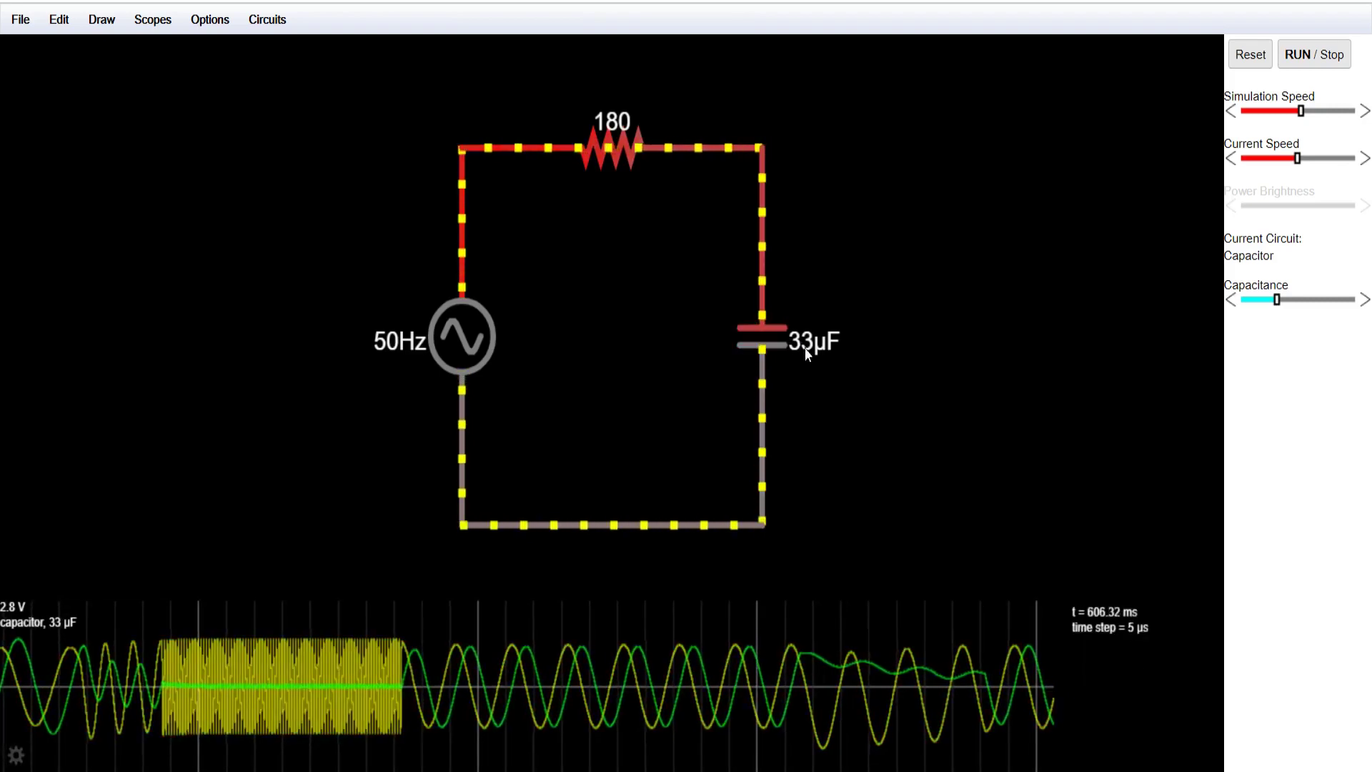
# Raise the capacitor's capacitance to 333 µF and examine its voltage and current traces on the scope
pyautogui.moveTo(769, 354)
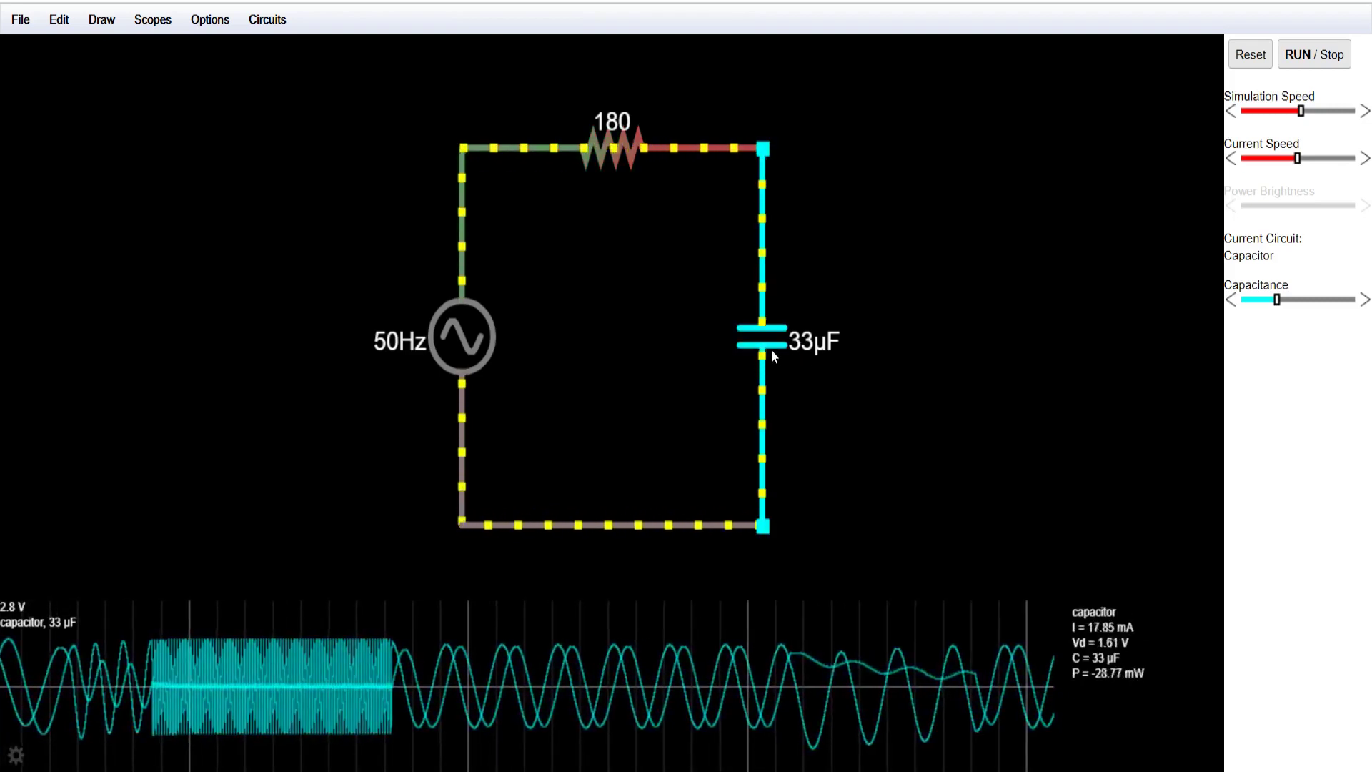
pyautogui.doubleClick(765, 340)
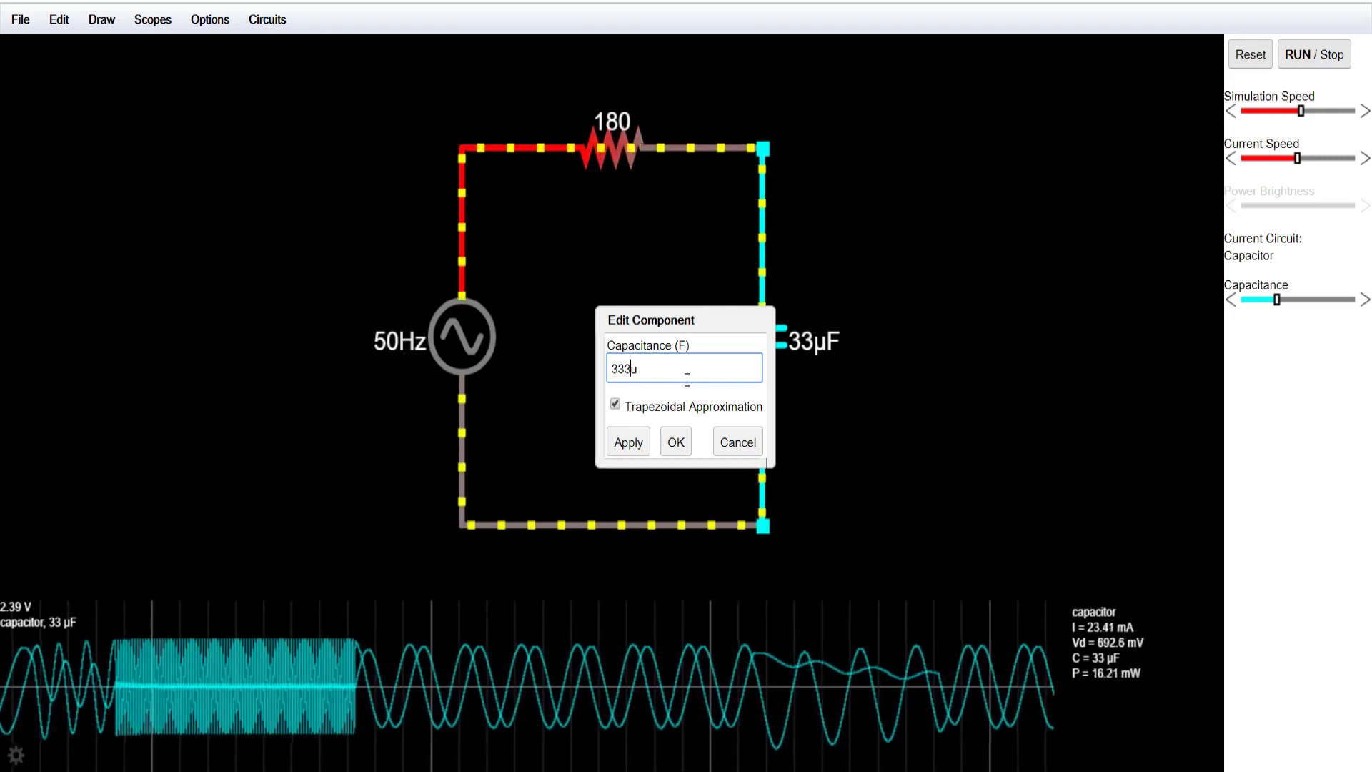
pyautogui.click(674, 443)
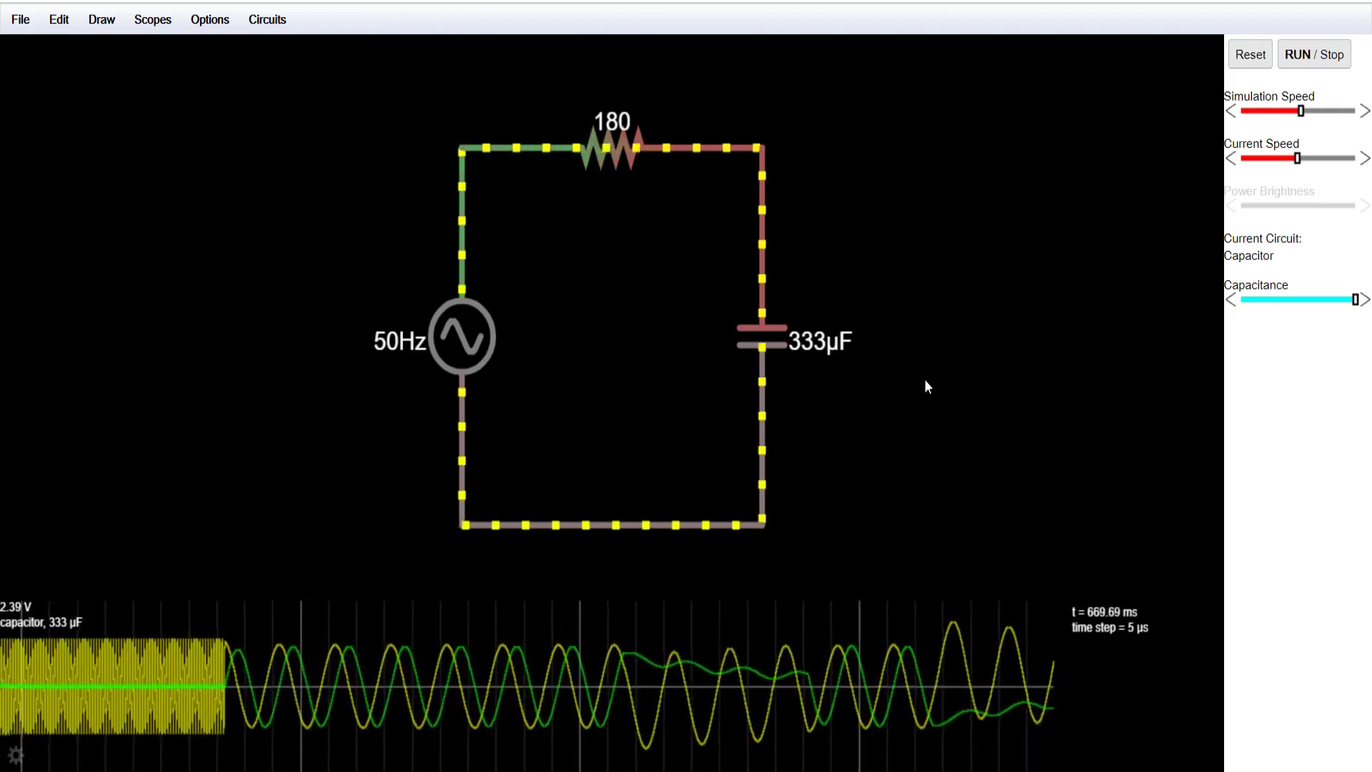
pyautogui.moveTo(950, 631)
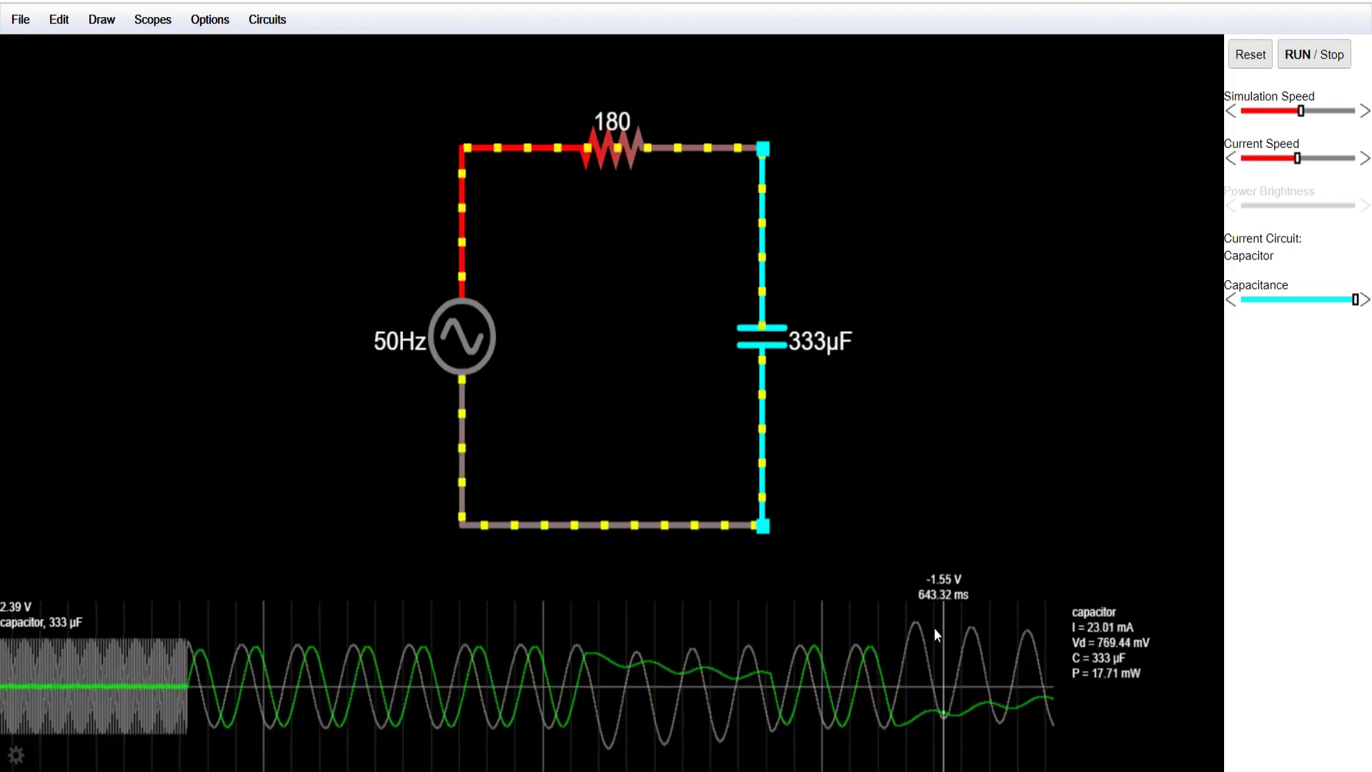
# Lower the capacitor's capacitance to 3 µF and inspect the scope traces around the moment of the change
pyautogui.doubleClick(756, 346)
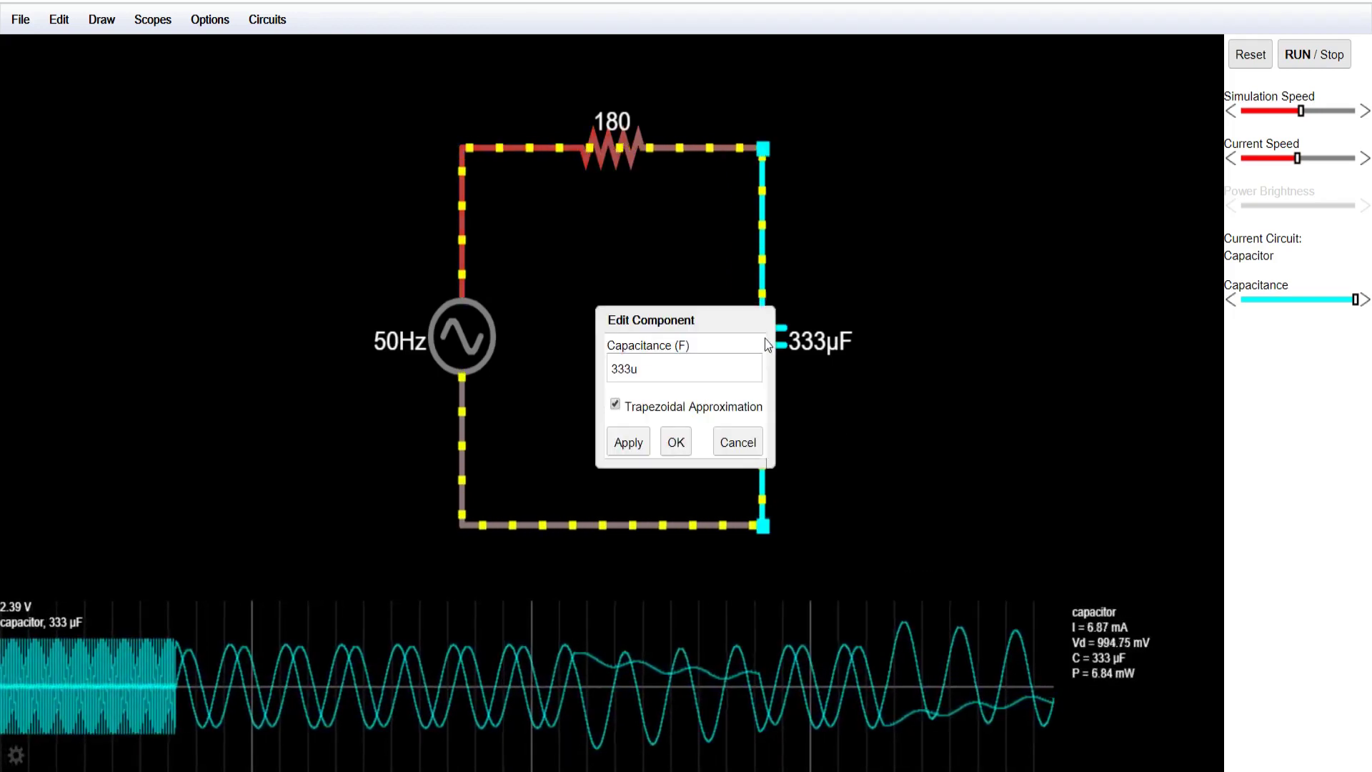
pyautogui.click(639, 381)
pyautogui.press('Left')
pyautogui.press('BackSpace')
pyautogui.press('BackSpace')
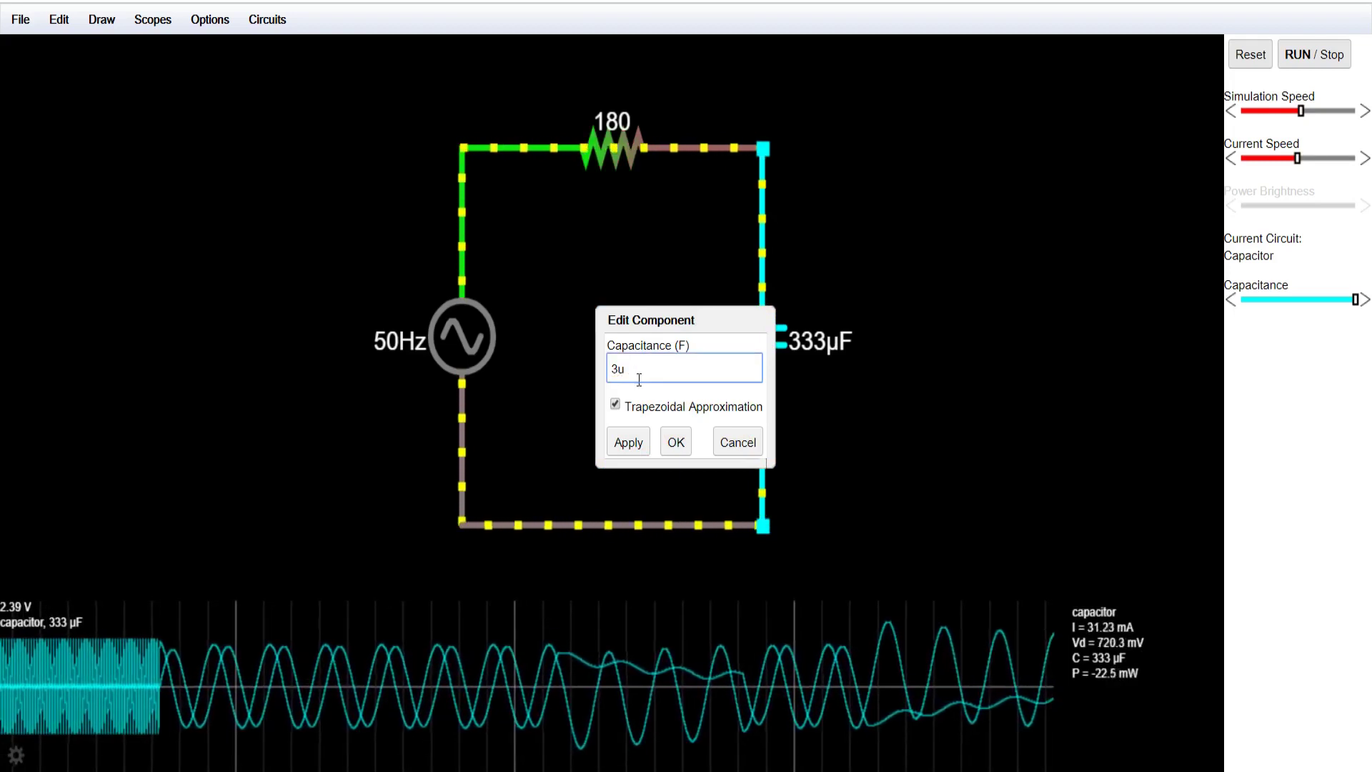
pyautogui.click(632, 445)
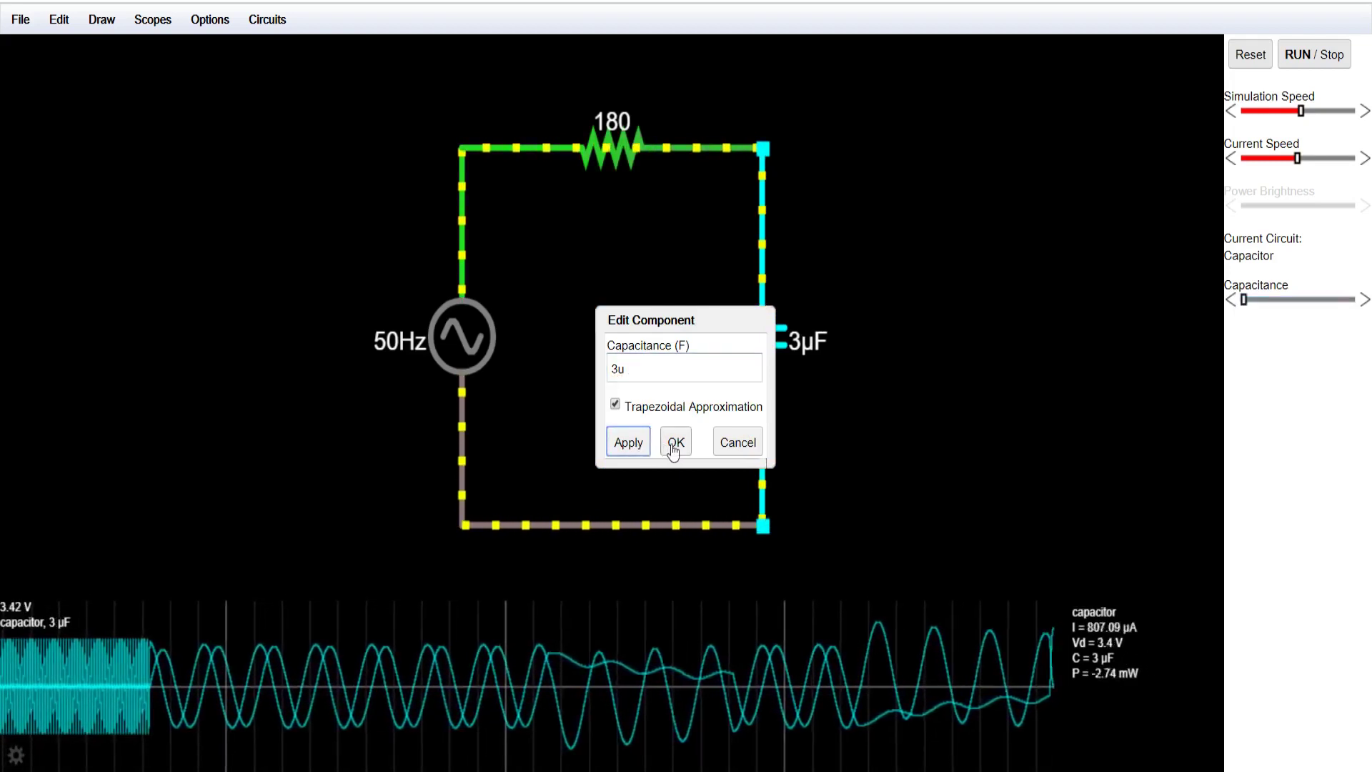
pyautogui.click(671, 444)
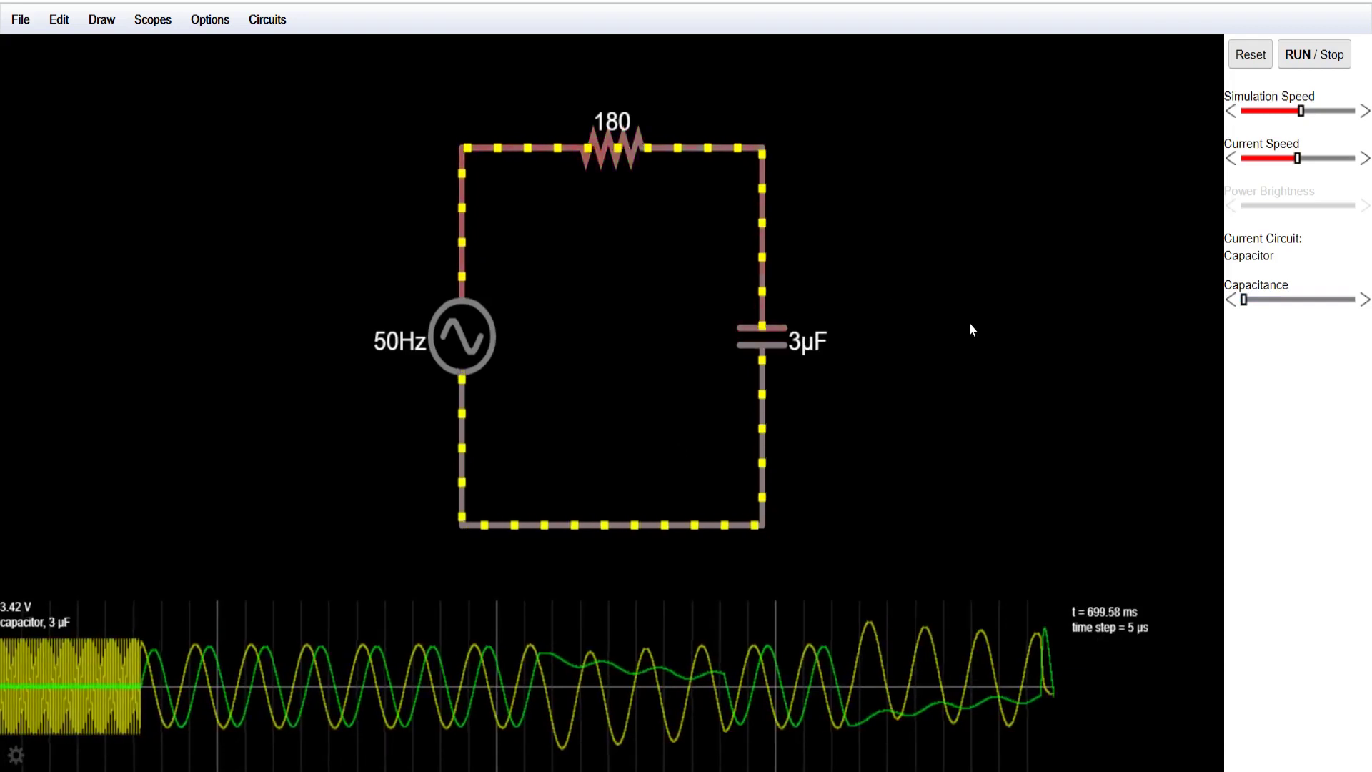
pyautogui.moveTo(1029, 650)
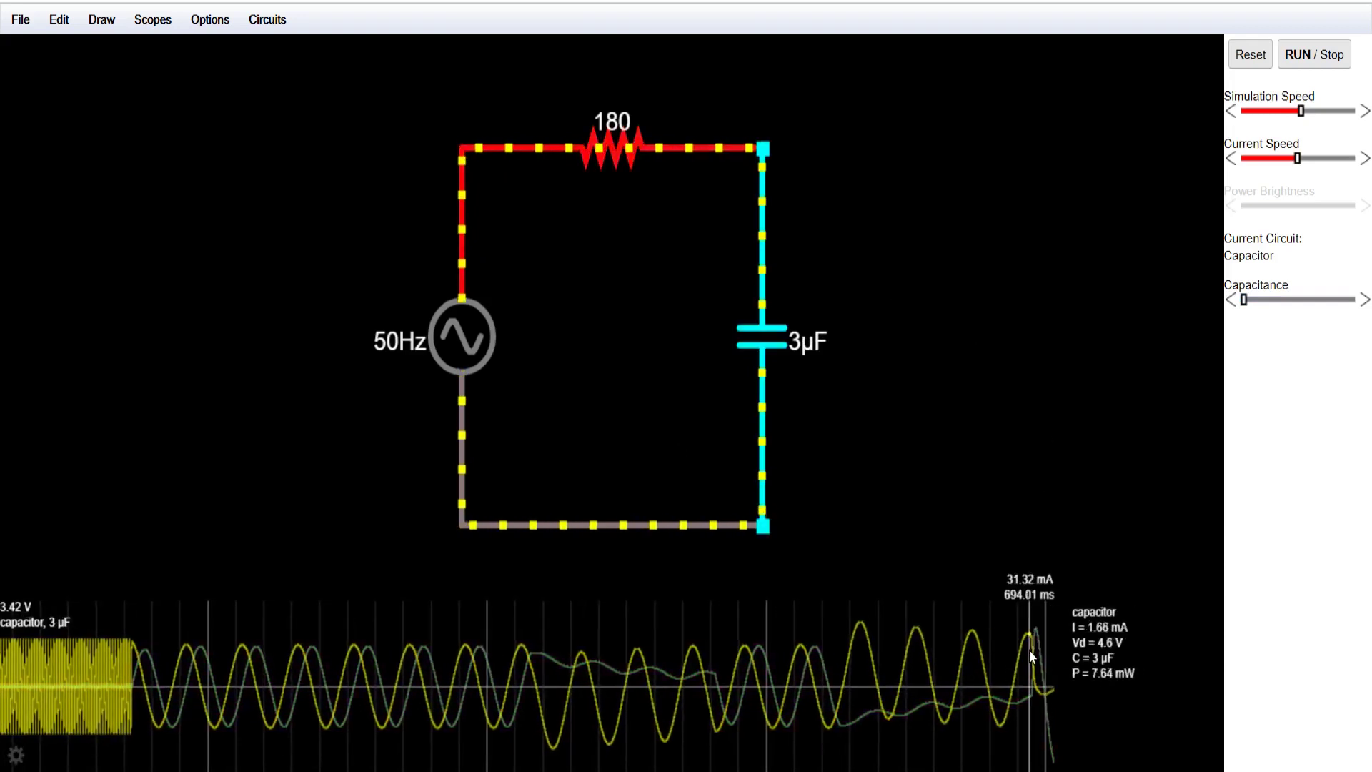